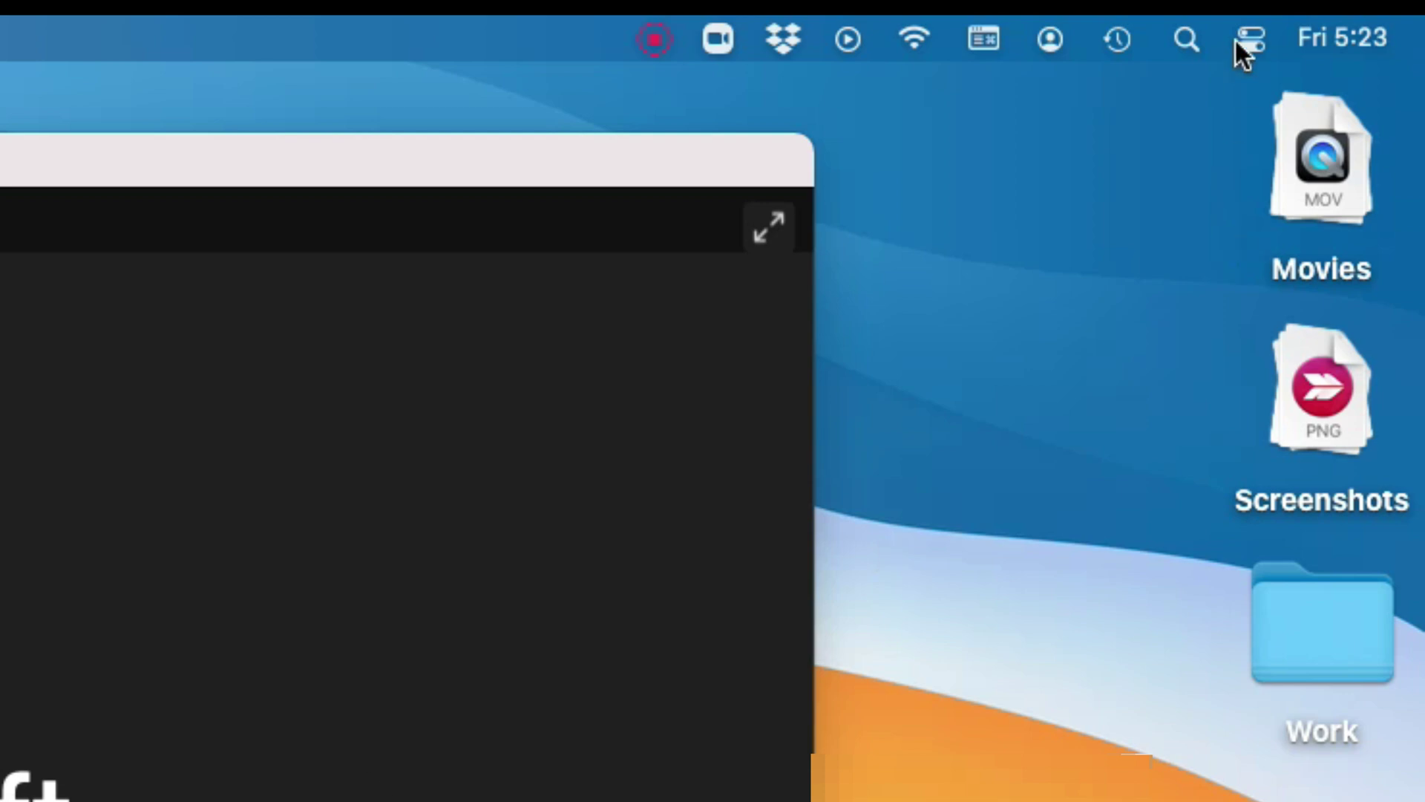
- Check the AirPods Pro in the Bluetooth device list of the Mac's Control Center, and close the list
left_click(1238, 43)
left_click(1049, 223)
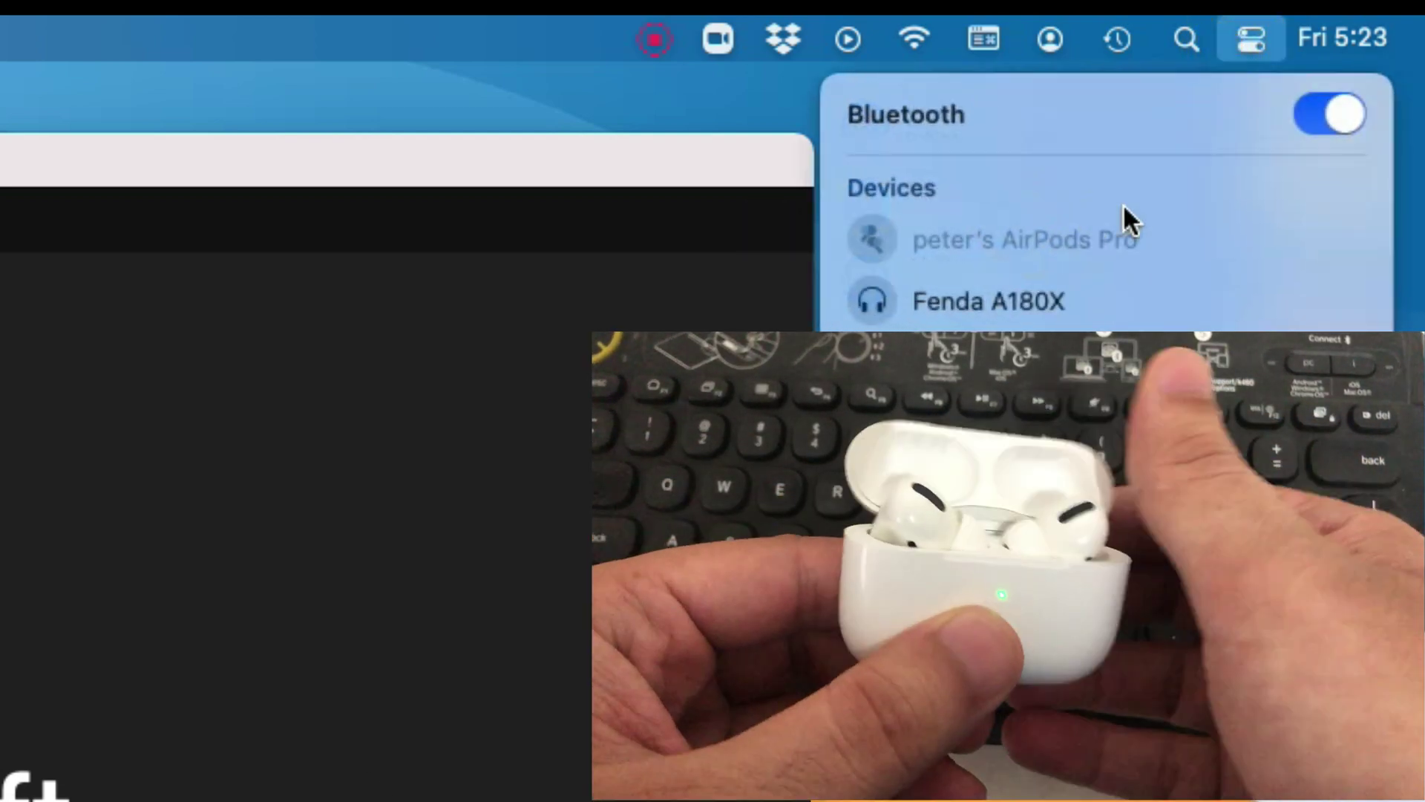
left_click(547, 535)
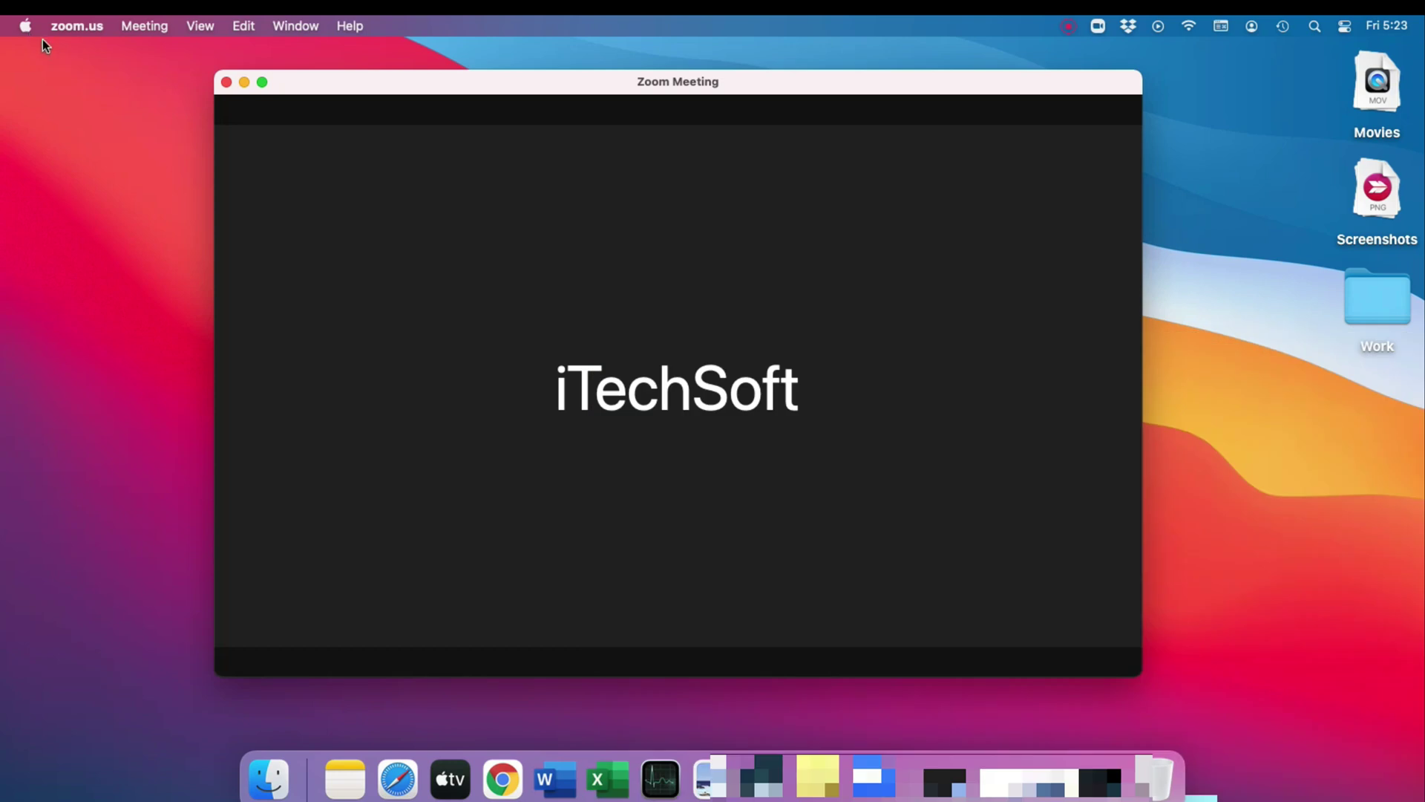
- Connect the AirPods Pro in the Mac's Bluetooth preferences, enabling Hey Siri for headphones and declining to share audio recordings
left_click(24, 28)
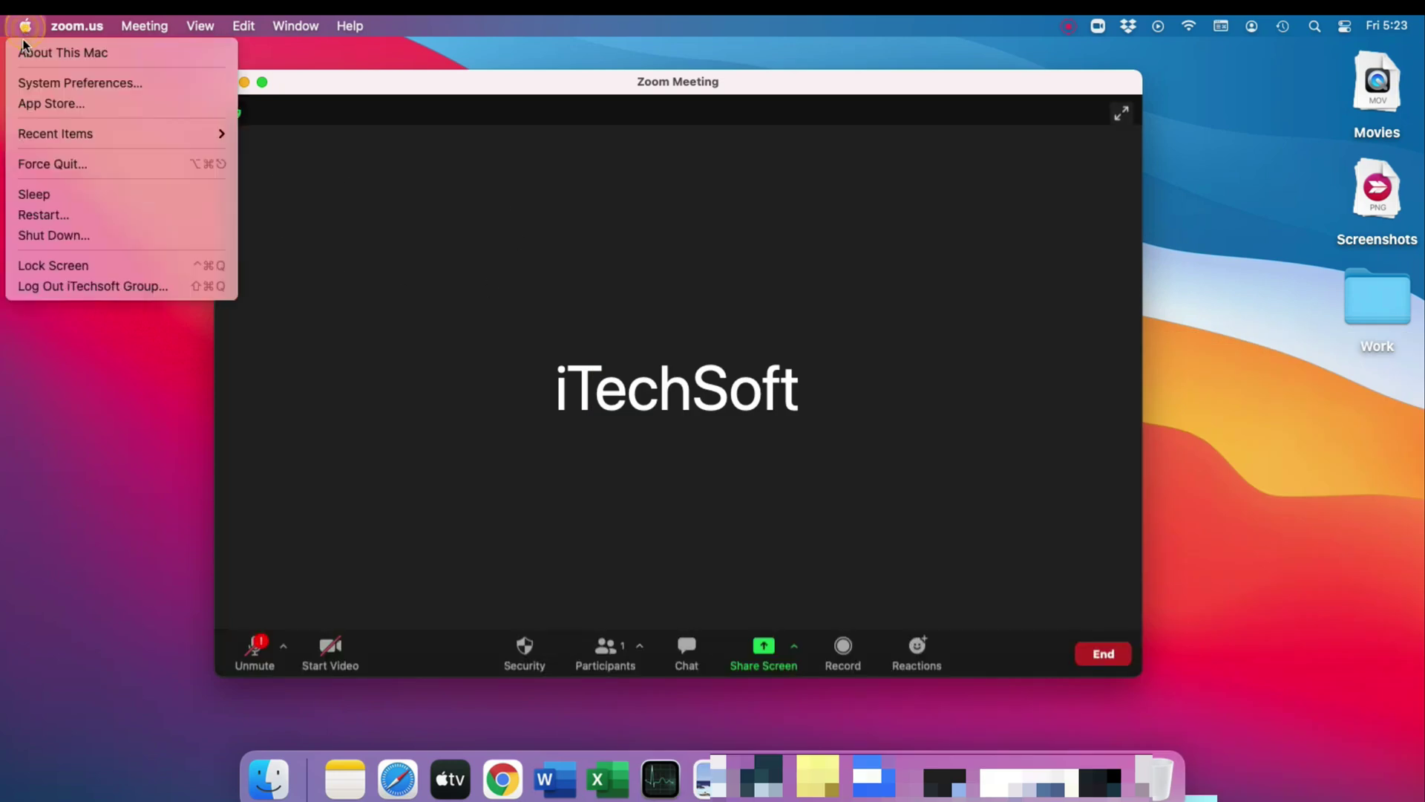
left_click(34, 85)
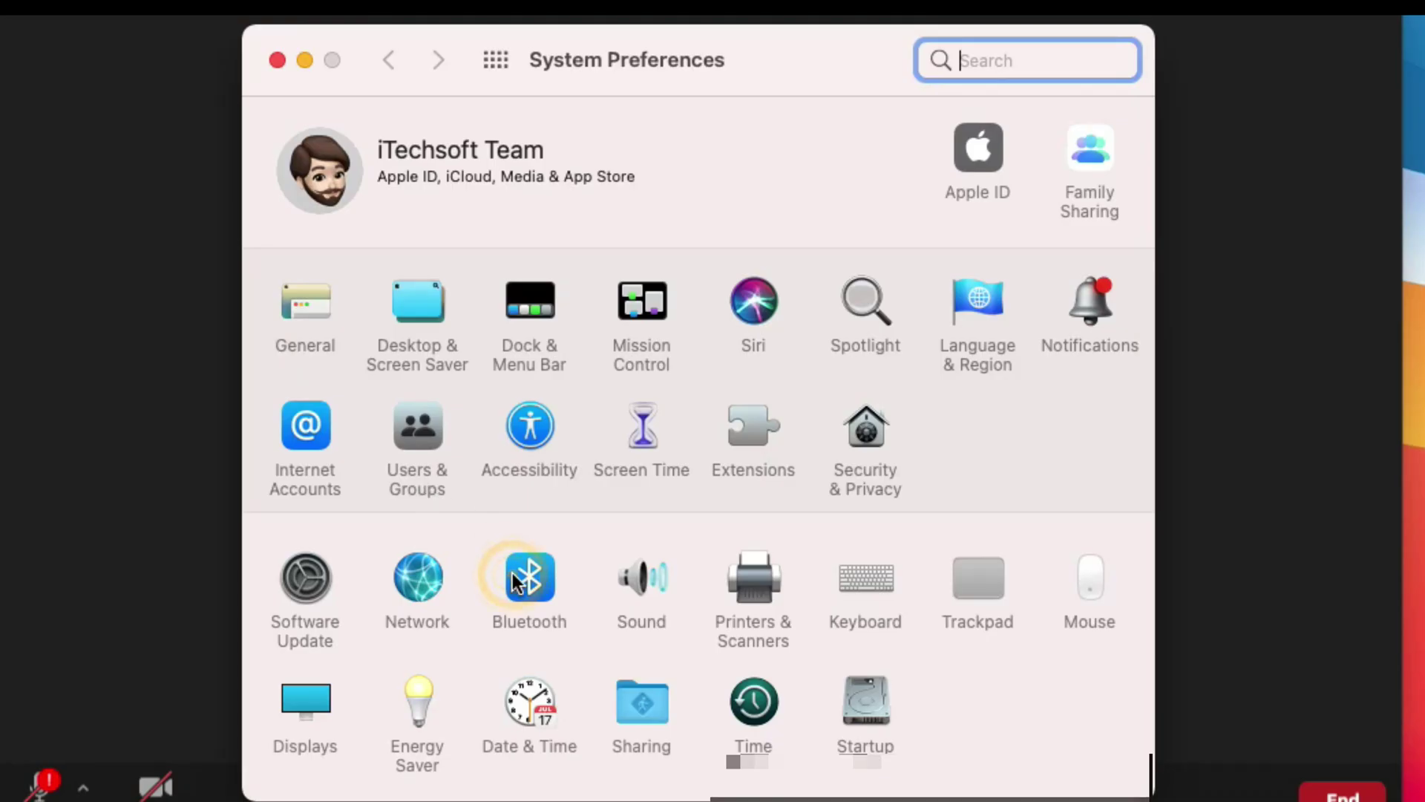
left_click(512, 572)
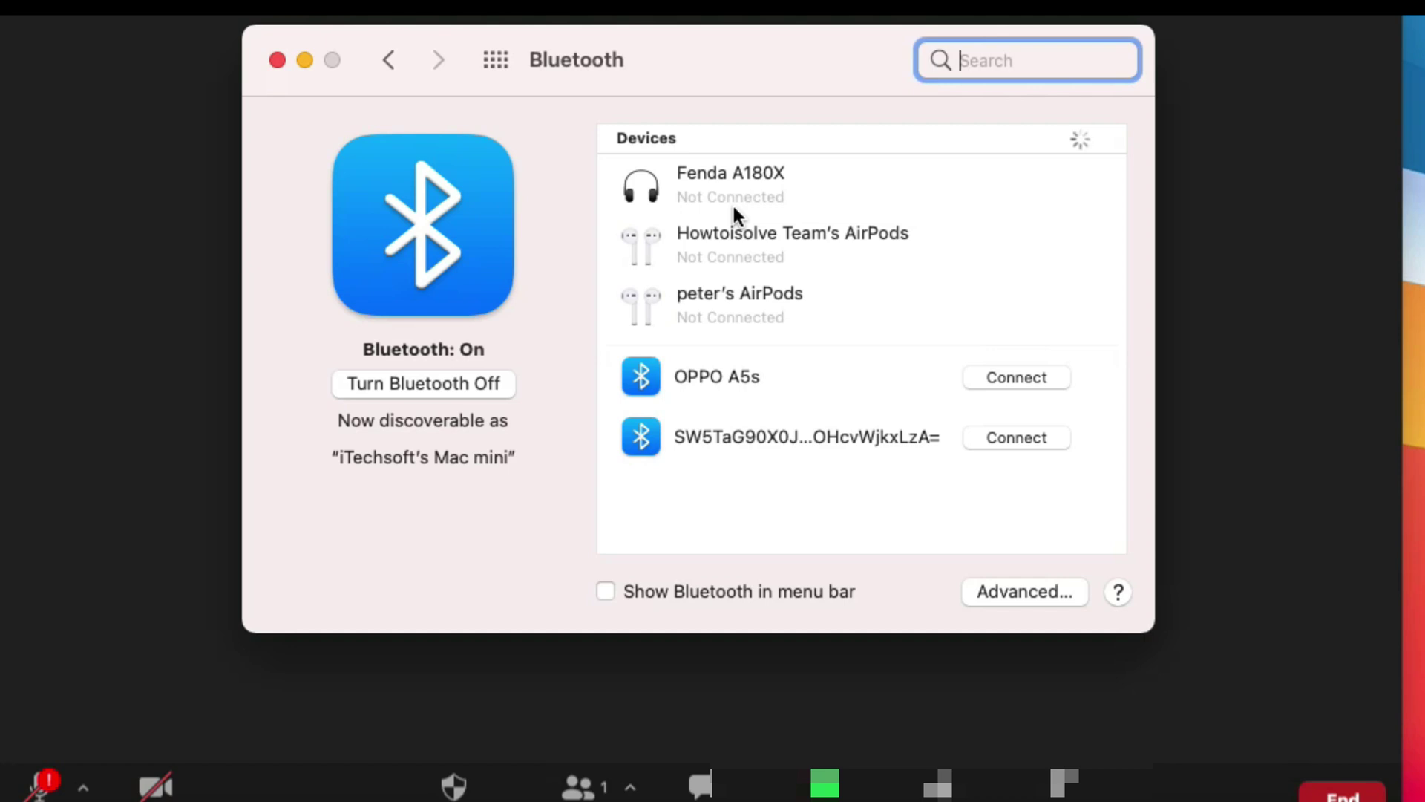
left_click(766, 493)
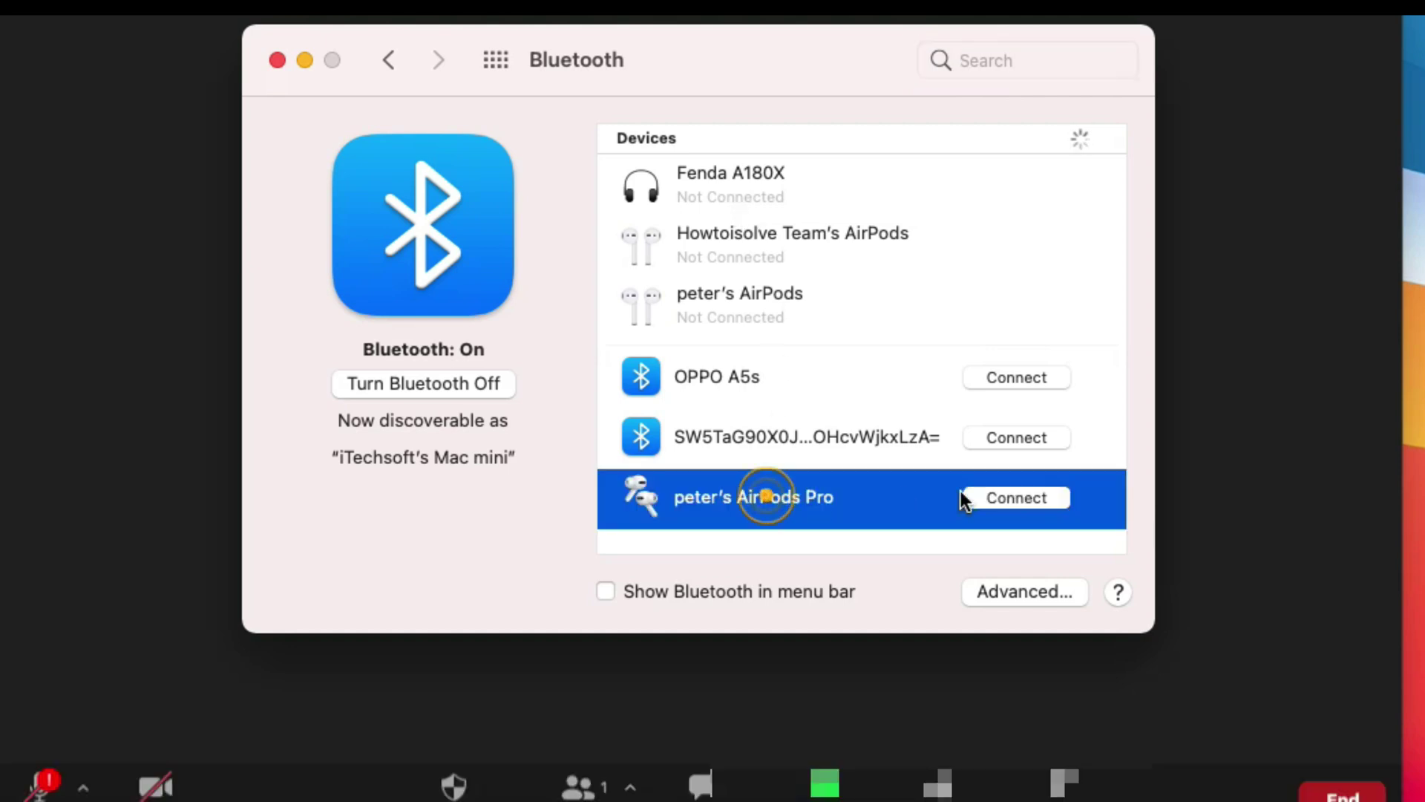
left_click(1036, 495)
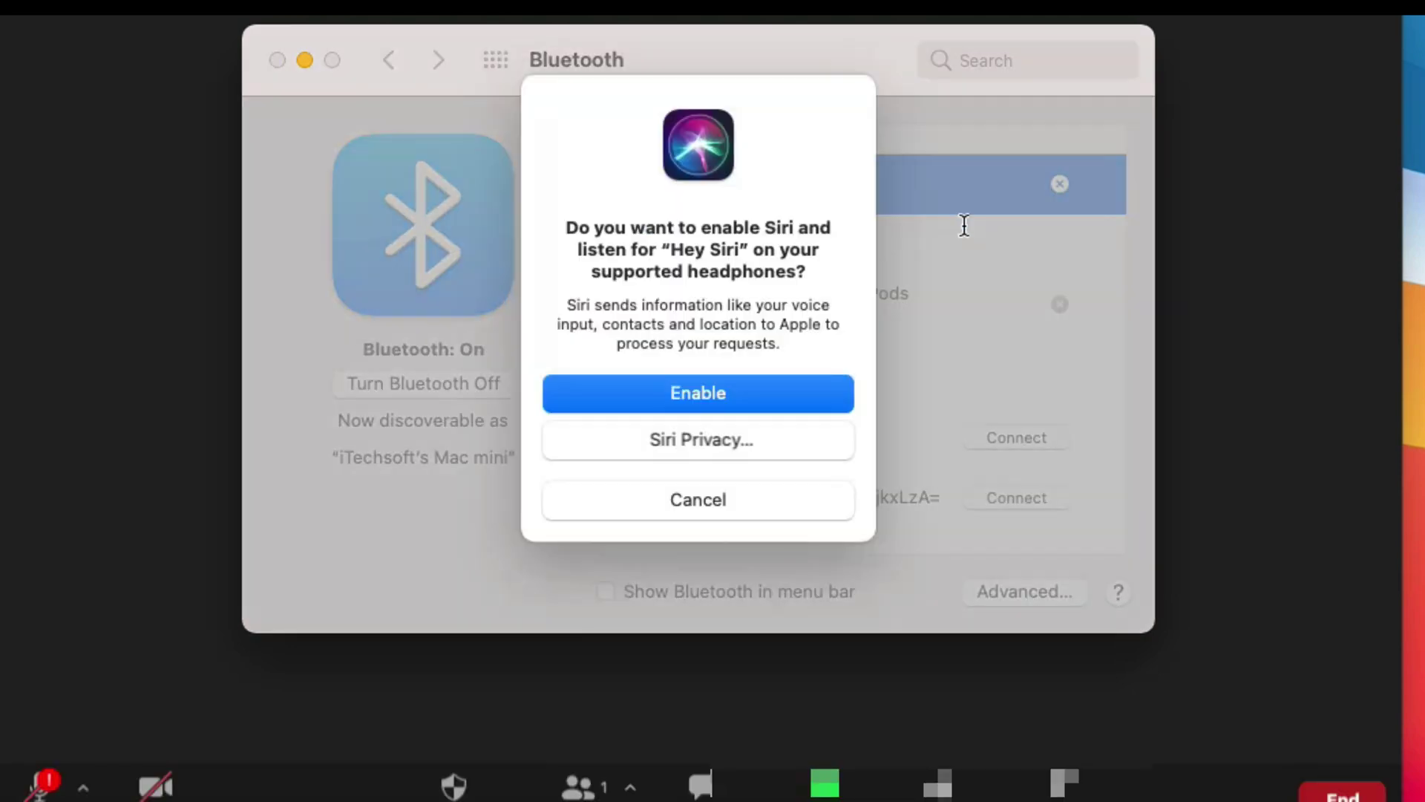
left_click(734, 422)
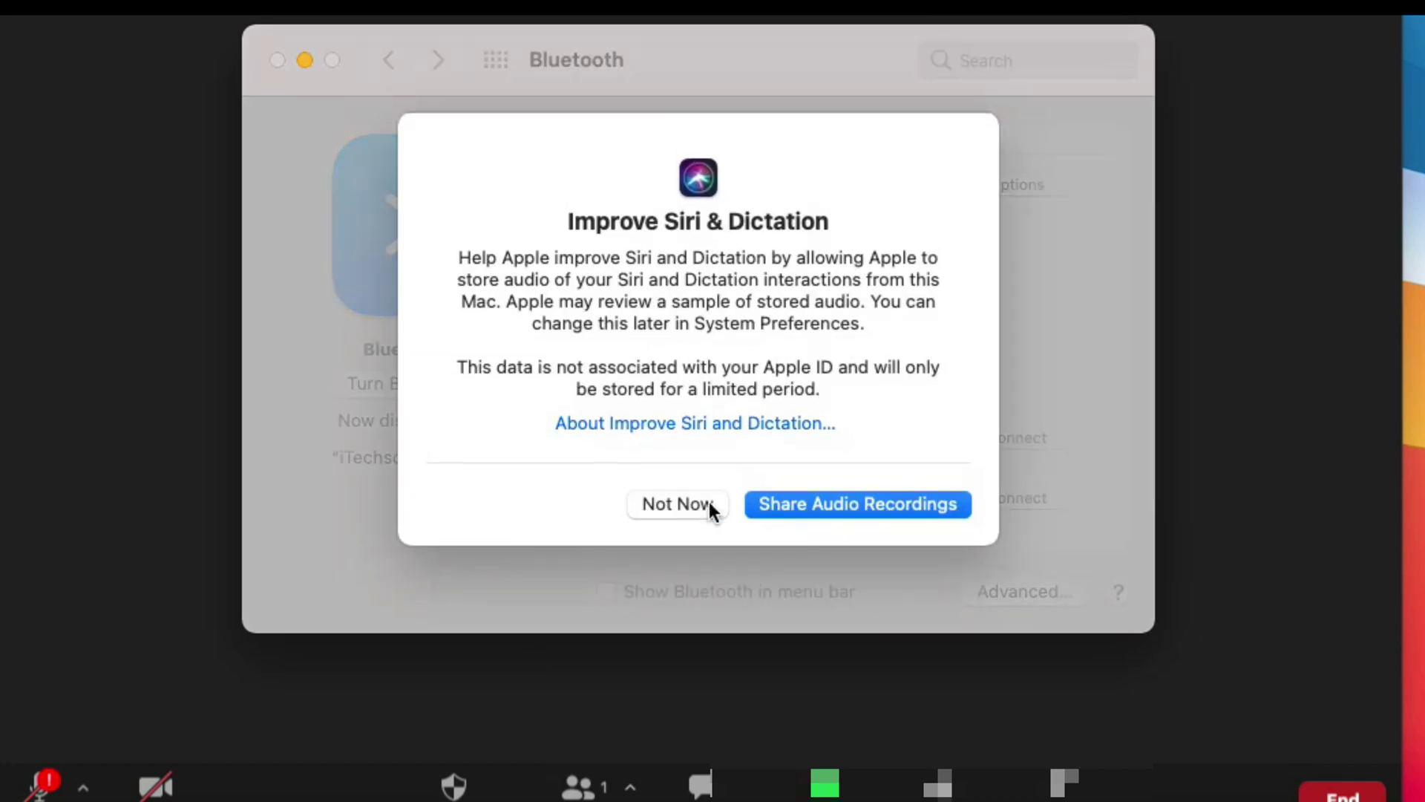
left_click(706, 503)
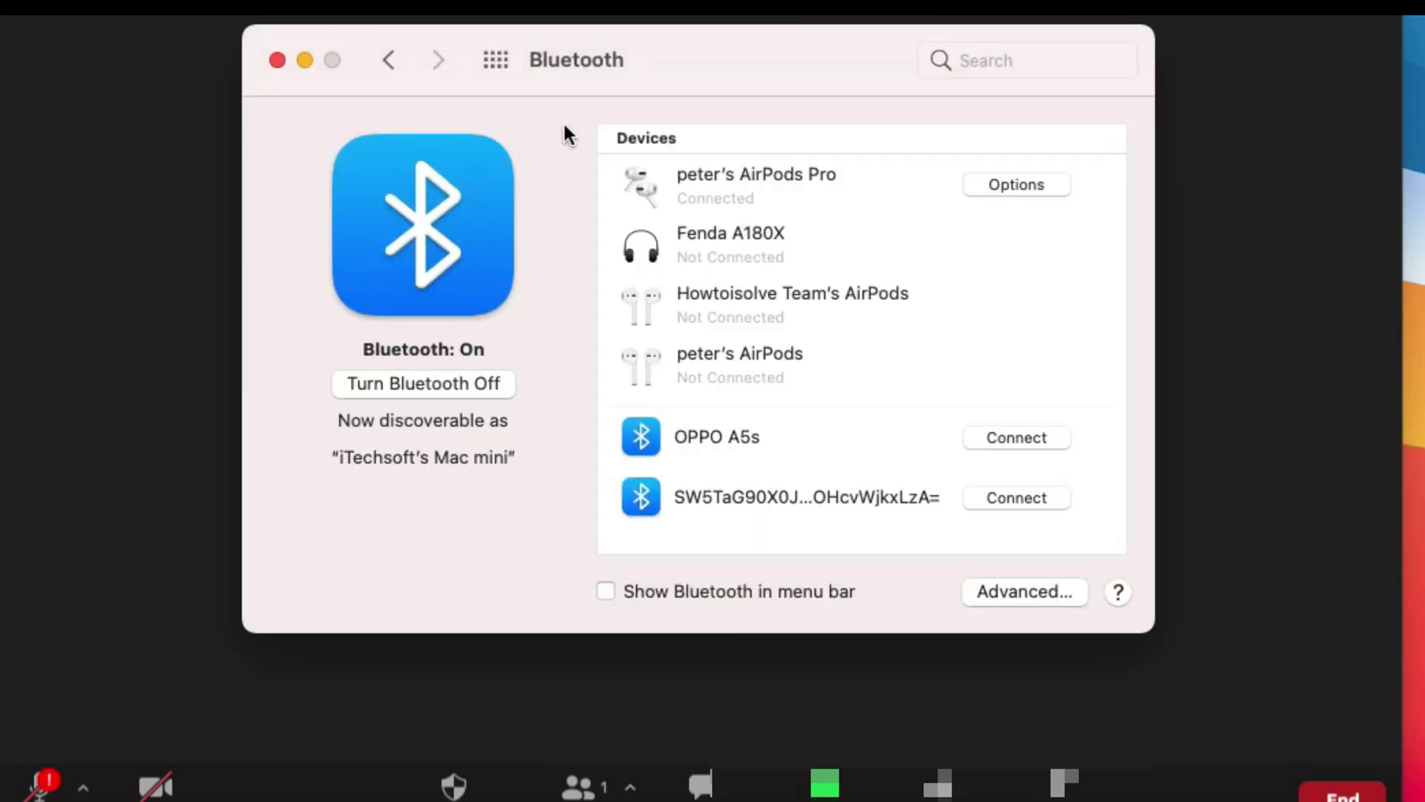
- In the Sound preferences, set the output balance to the centre and the output volume to maximum
left_click(494, 61)
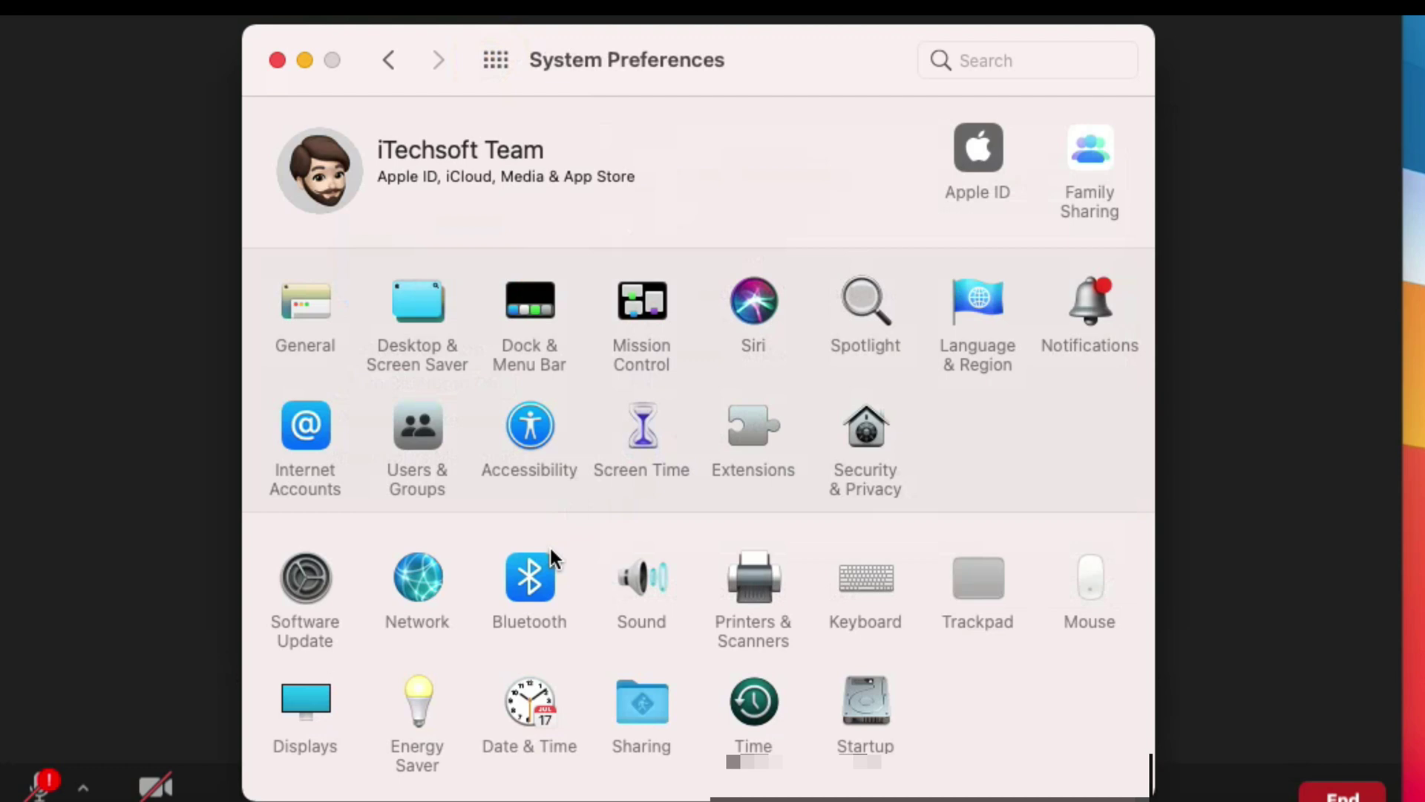
left_click(638, 589)
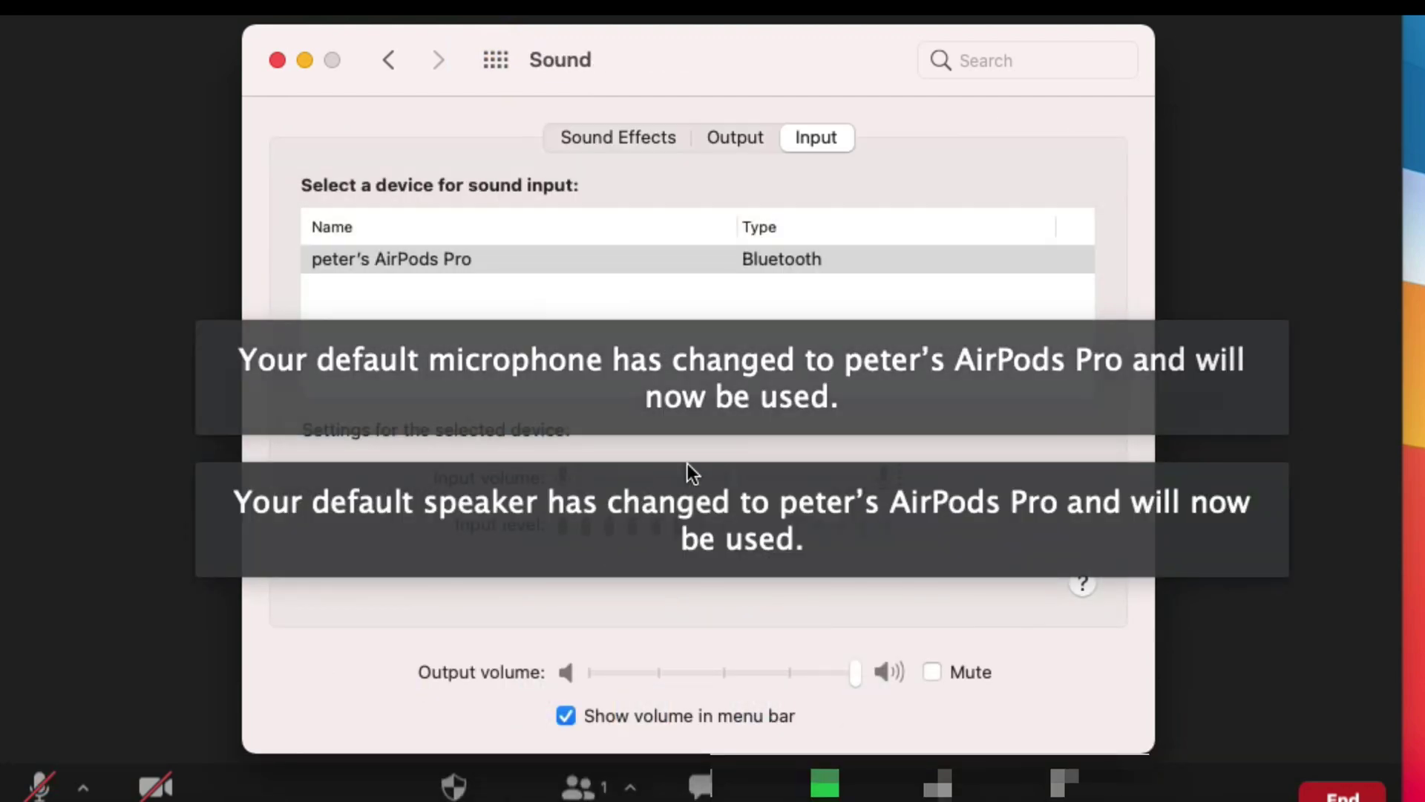
left_click(741, 142)
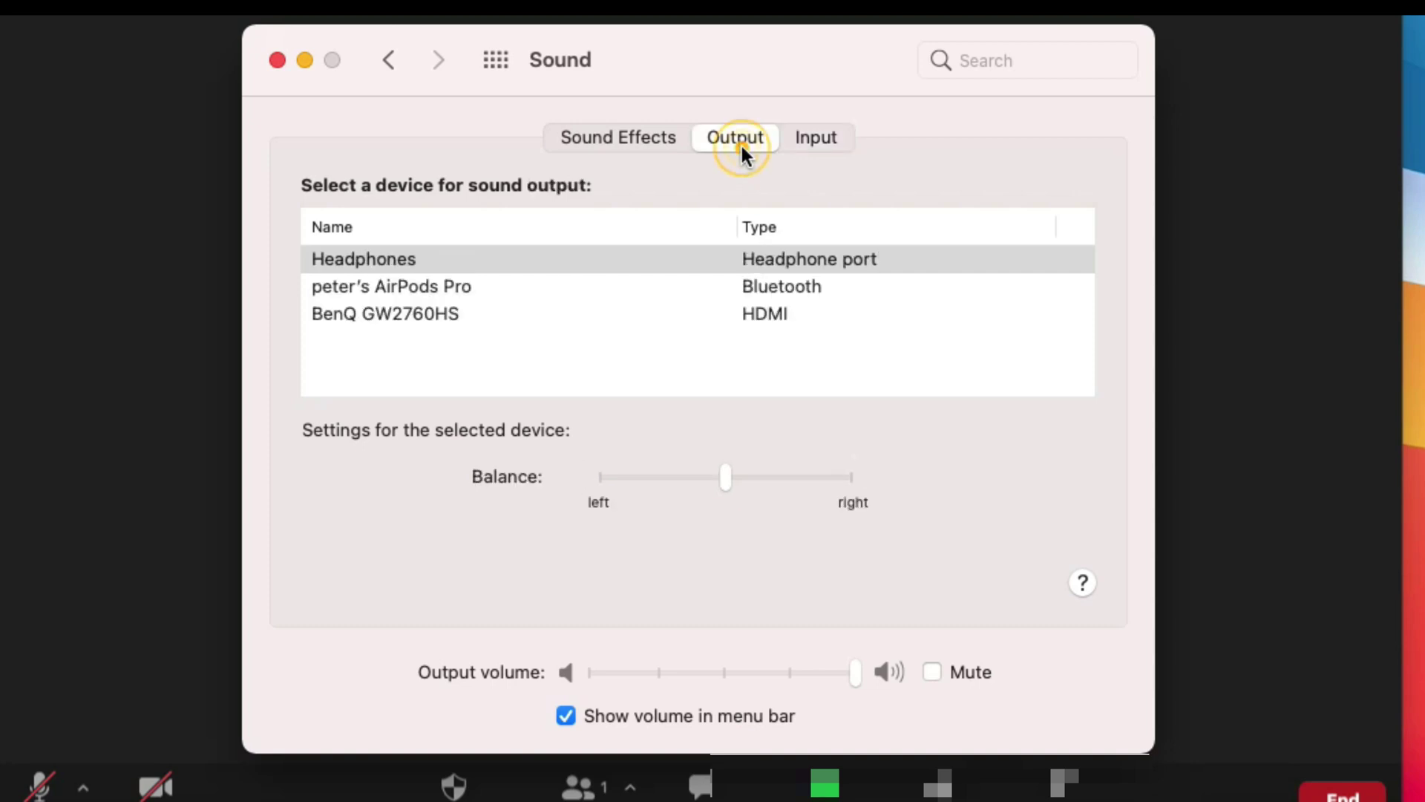
mouse_move(728, 477)
left_mouse_down()
mouse_move(845, 484)
mouse_move(776, 496)
mouse_move(614, 485)
left_mouse_up()
left_click_drag(744, 497, 725, 491)
mouse_move(853, 672)
left_mouse_down()
mouse_move(841, 678)
mouse_move(871, 668)
left_mouse_up()
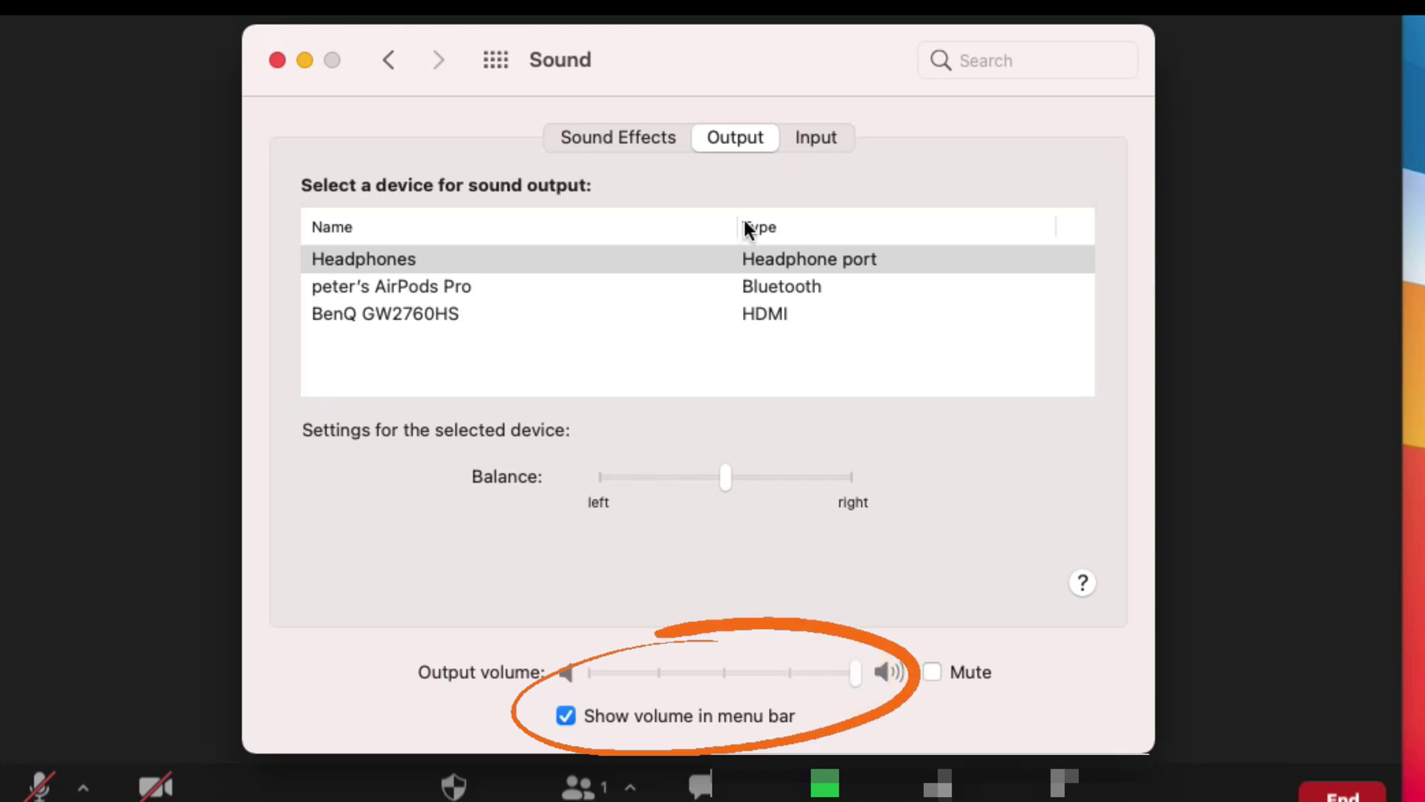
- Set the AirPods Pro microphone's input volume to maximum in the Sound preferences
left_click(800, 149)
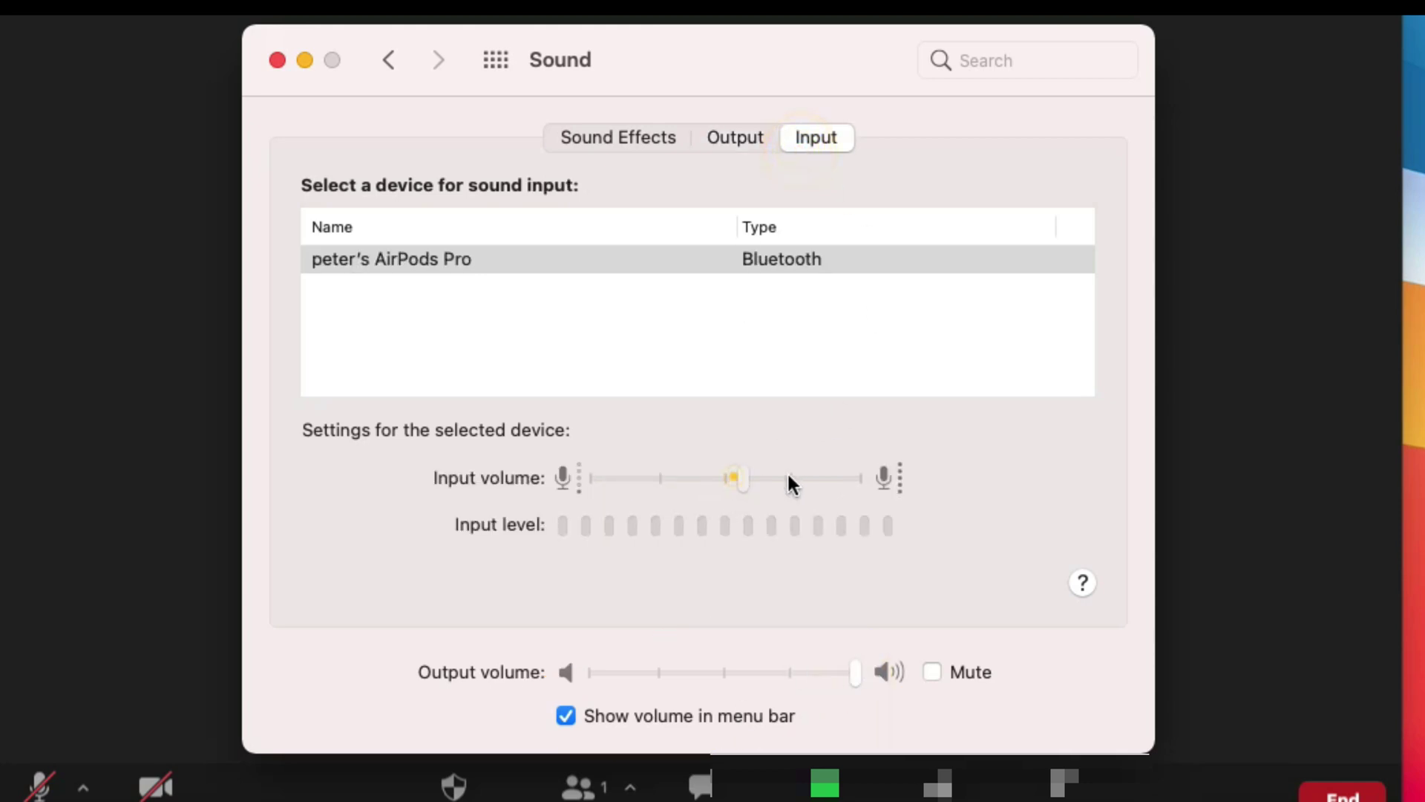
left_click_drag(790, 483, 887, 476)
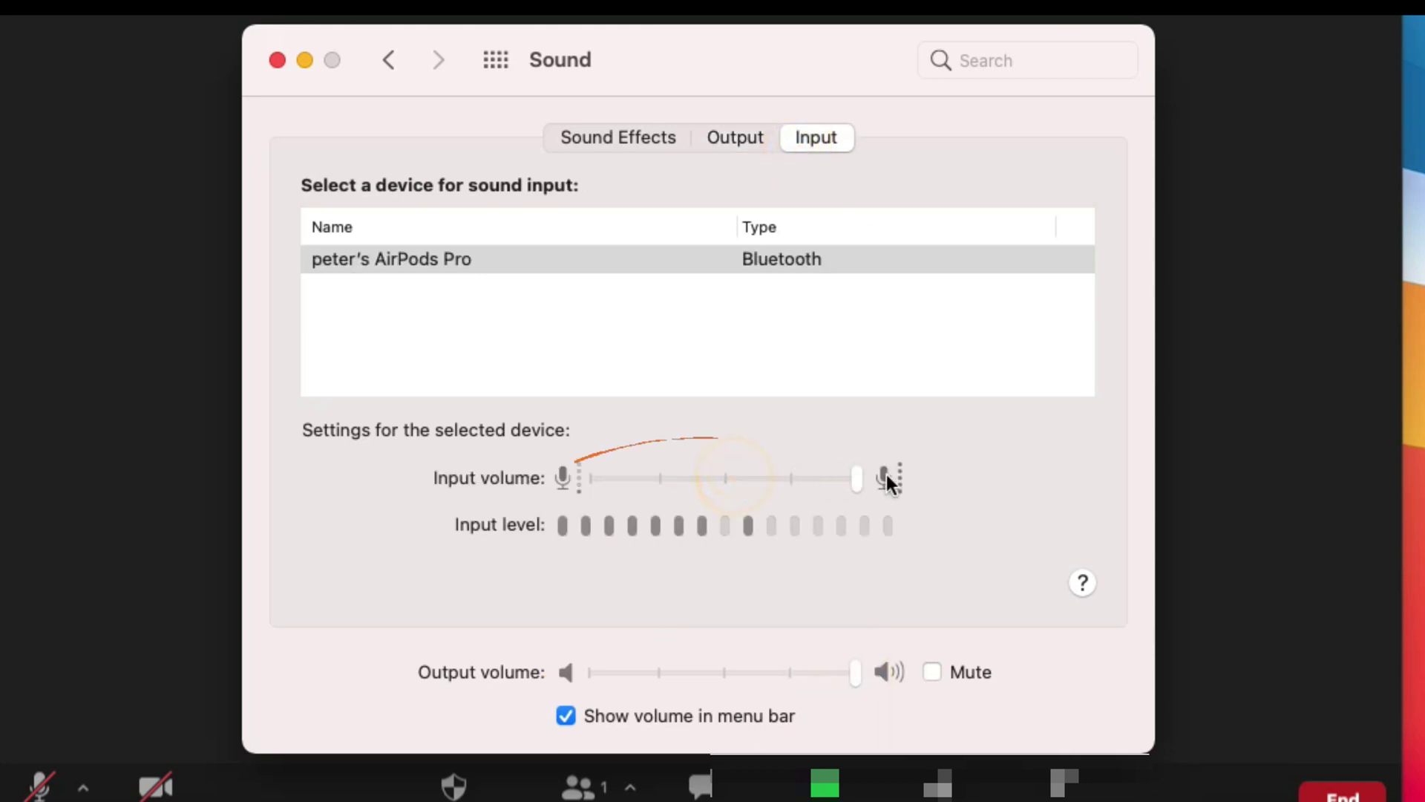
left_click(854, 674)
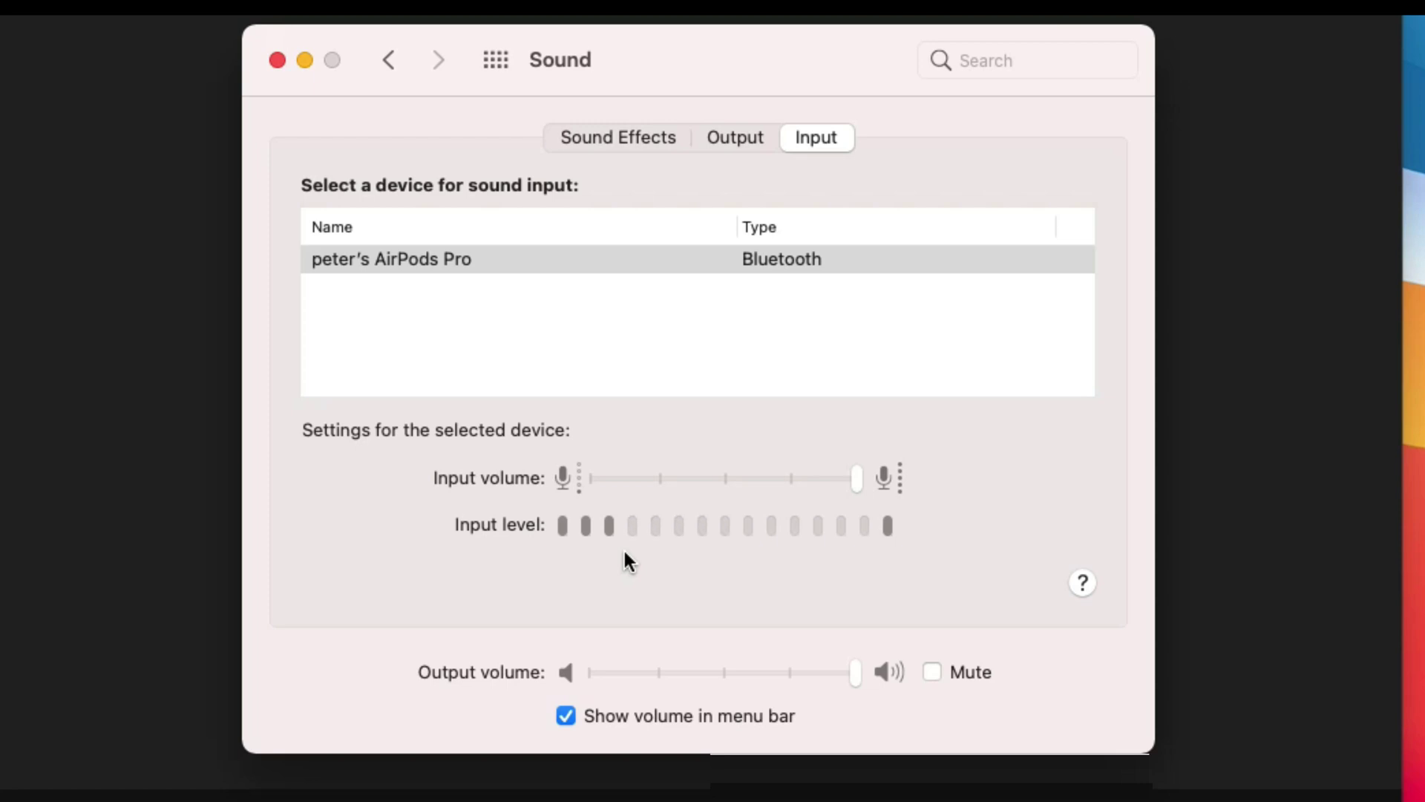
- Lower the Mac's output volume to about two-thirds and close the Sound preferences
key("F11")
key("F11")
key("F11")
key("F11")
key("F11")
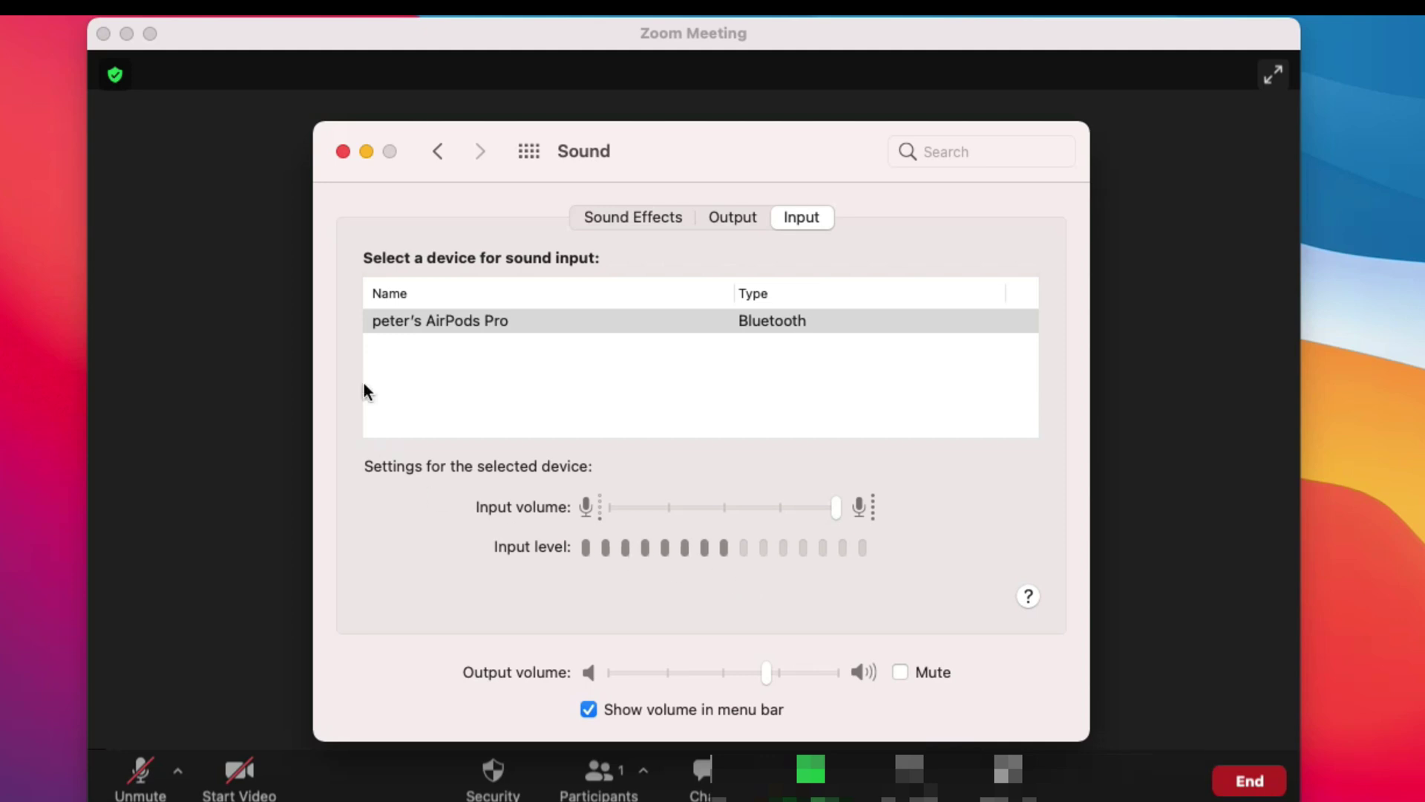
left_click(343, 152)
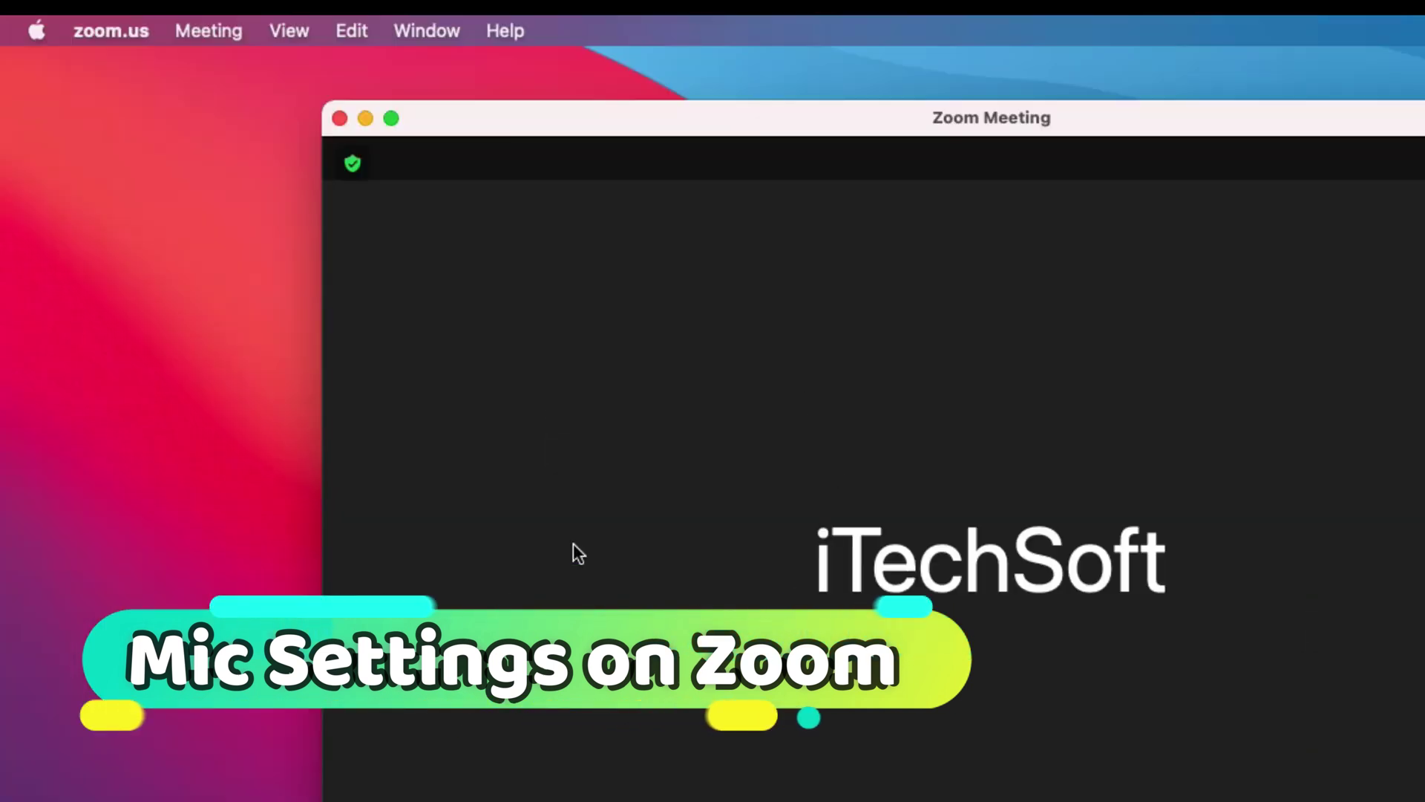
- Raise the speaker output volume to maximum in Zoom's audio settings and close the settings
left_click(87, 24)
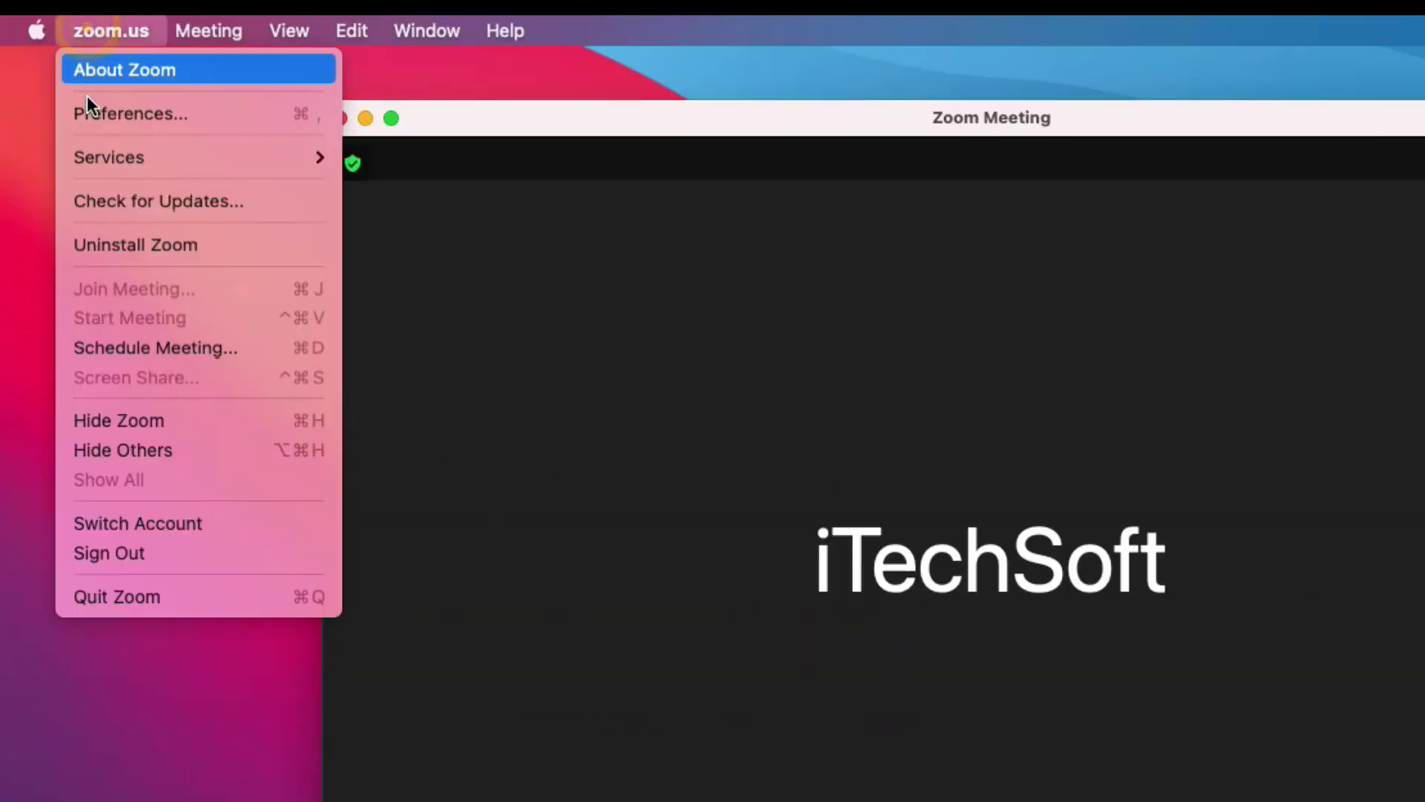
left_click(123, 115)
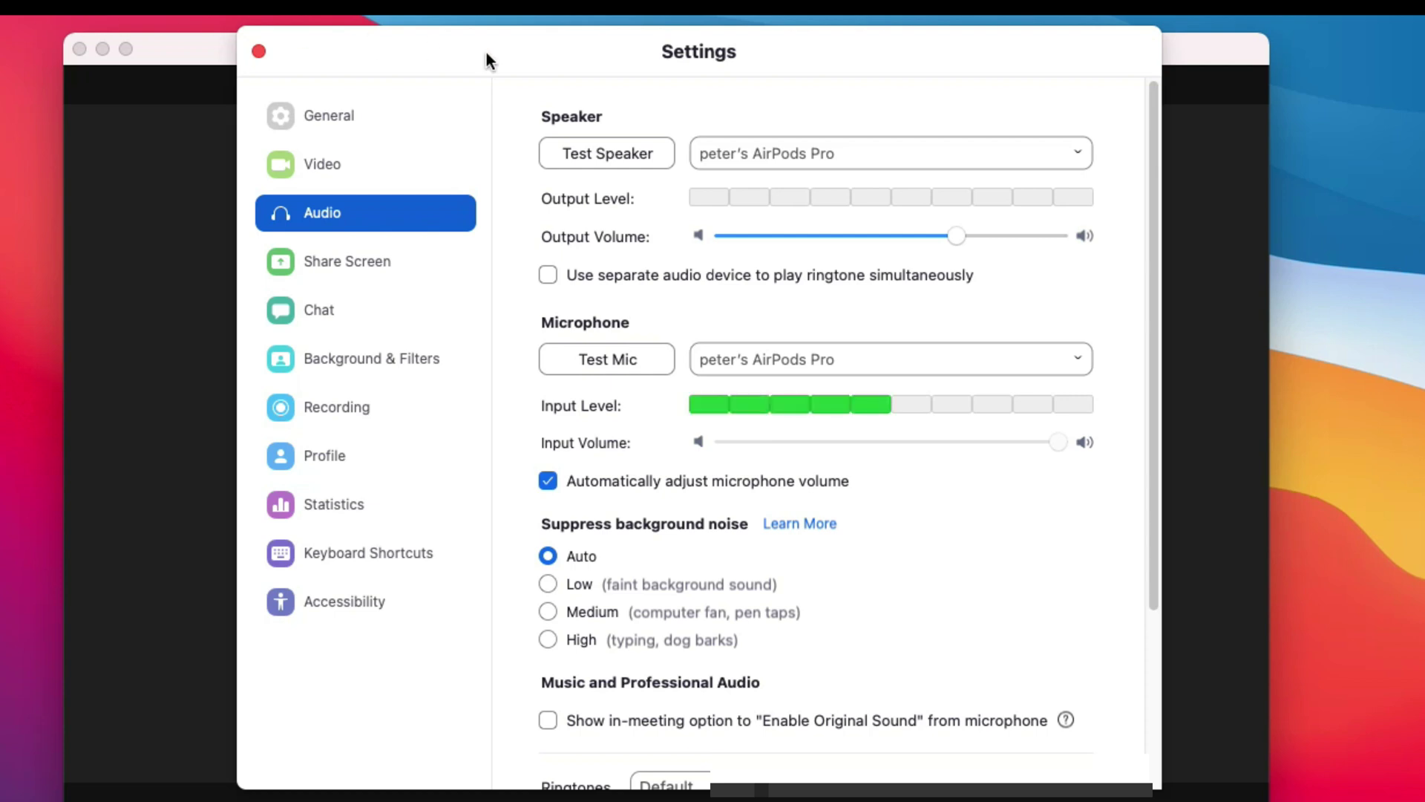
left_click(352, 215)
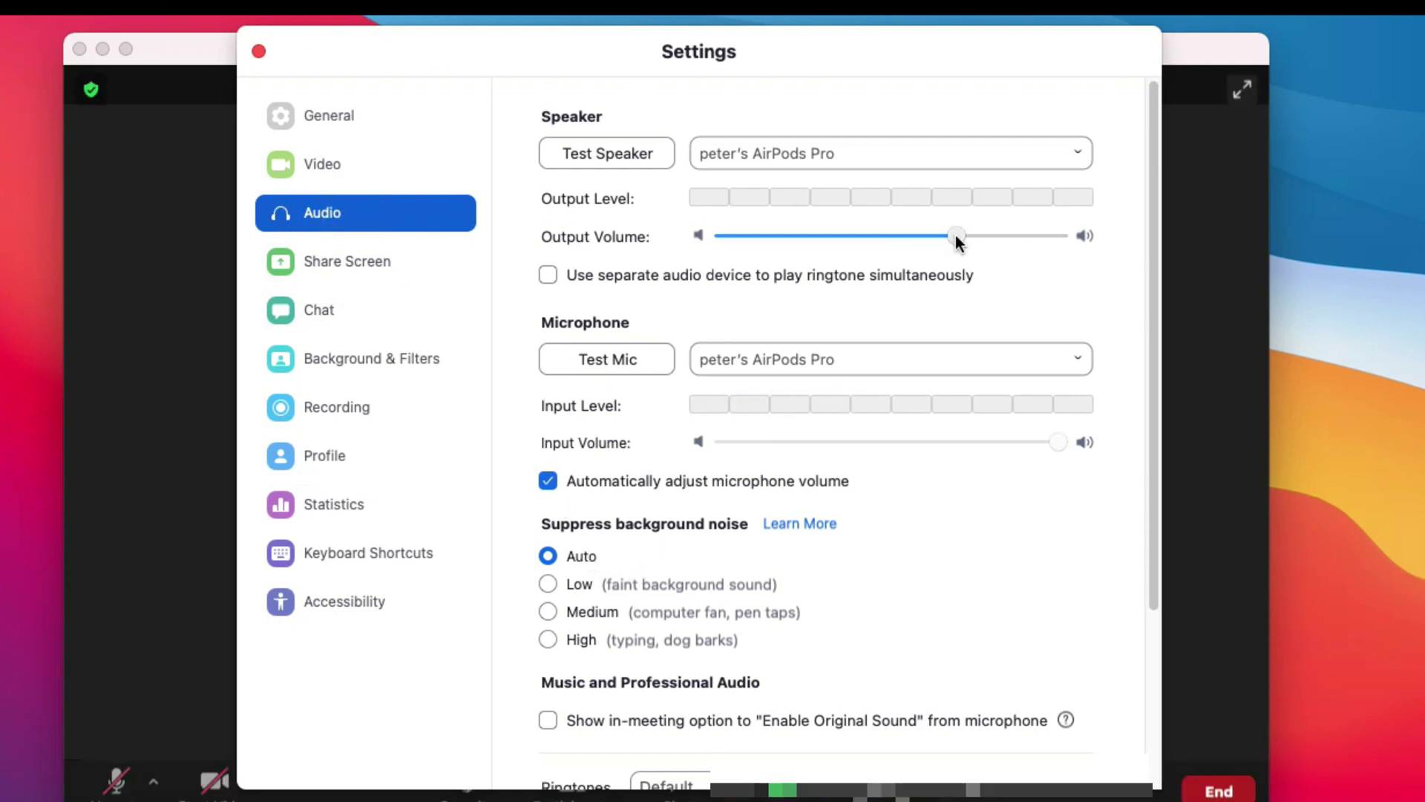
left_click_drag(955, 234, 1098, 236)
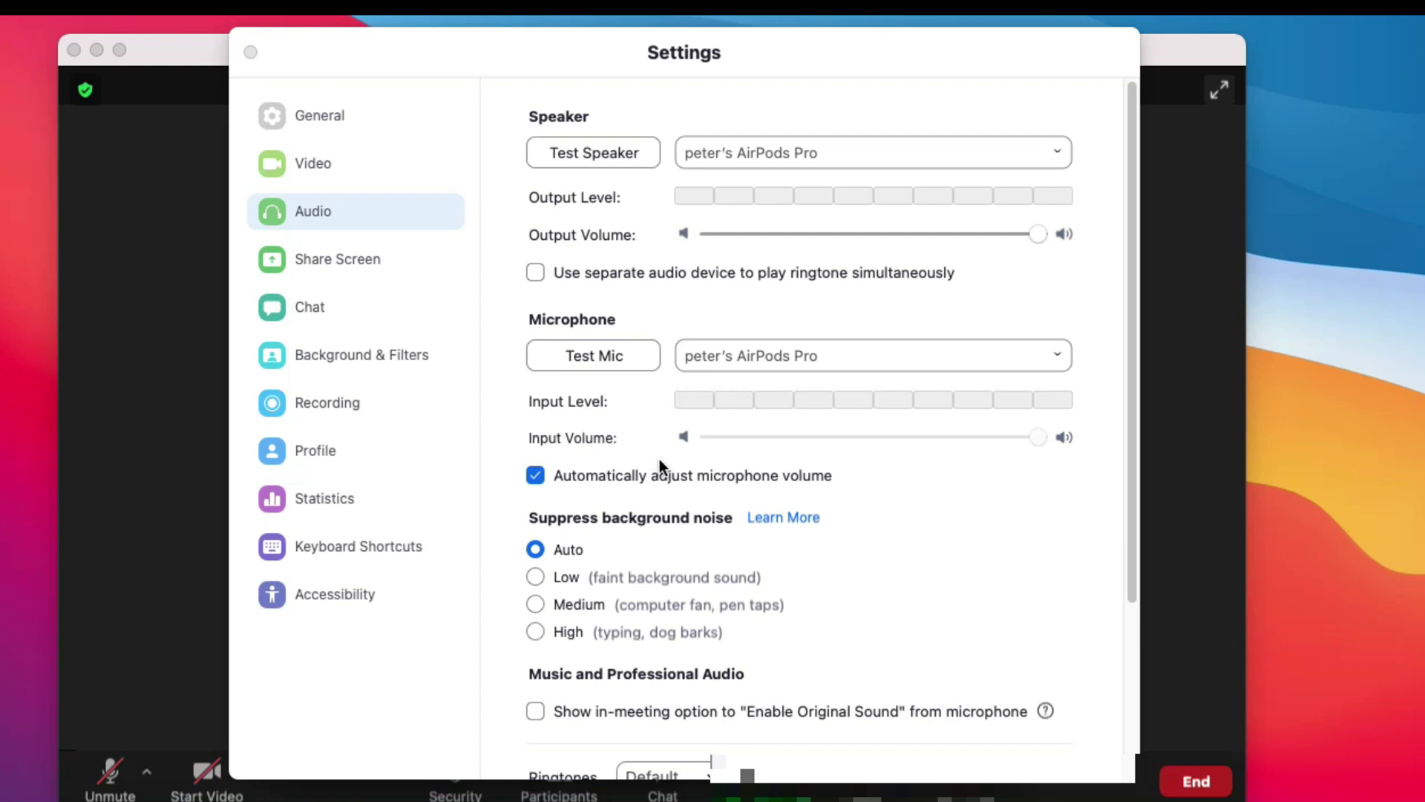
left_click(105, 420)
left_click(250, 51)
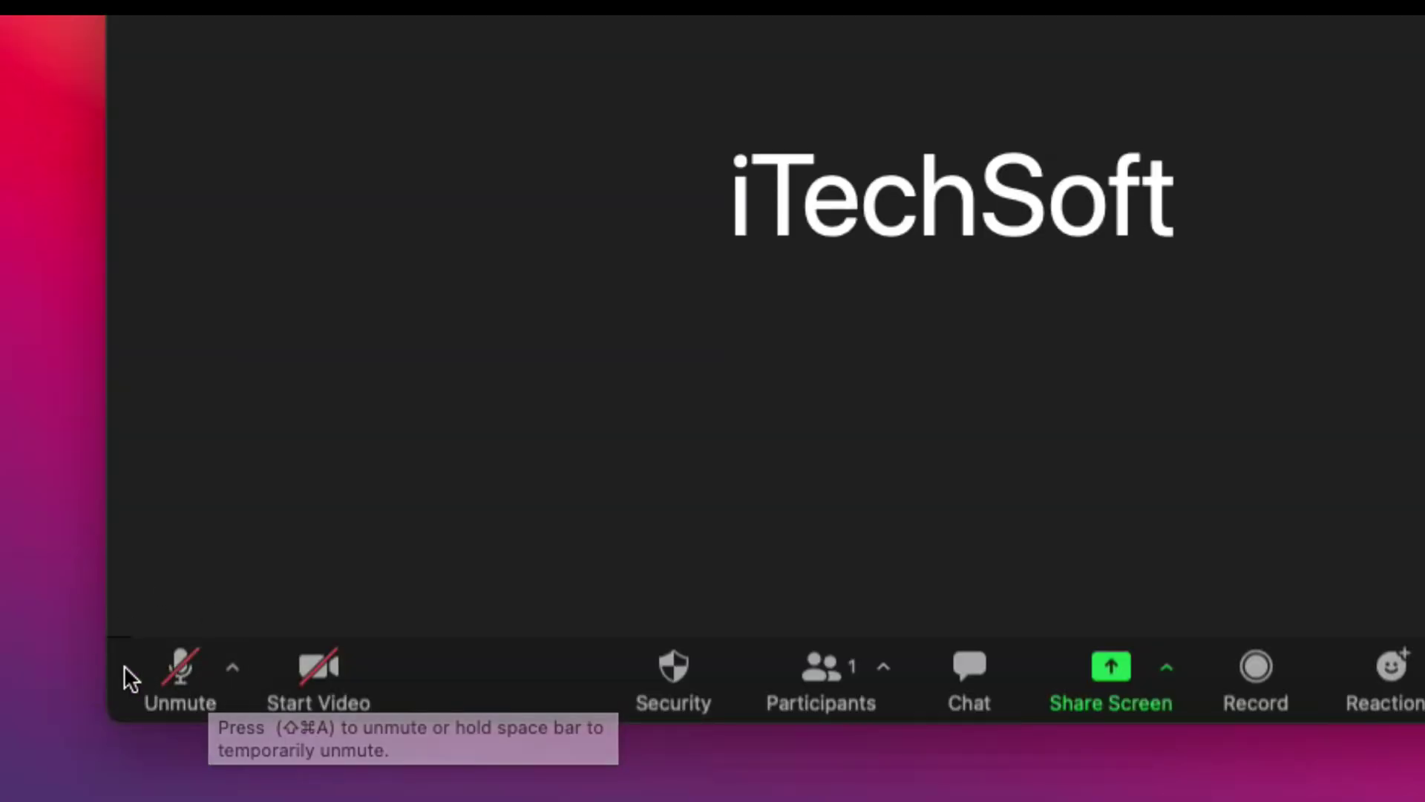
- Unmute the microphone in the Zoom meeting and check which microphone and speaker are selected
left_click(165, 681)
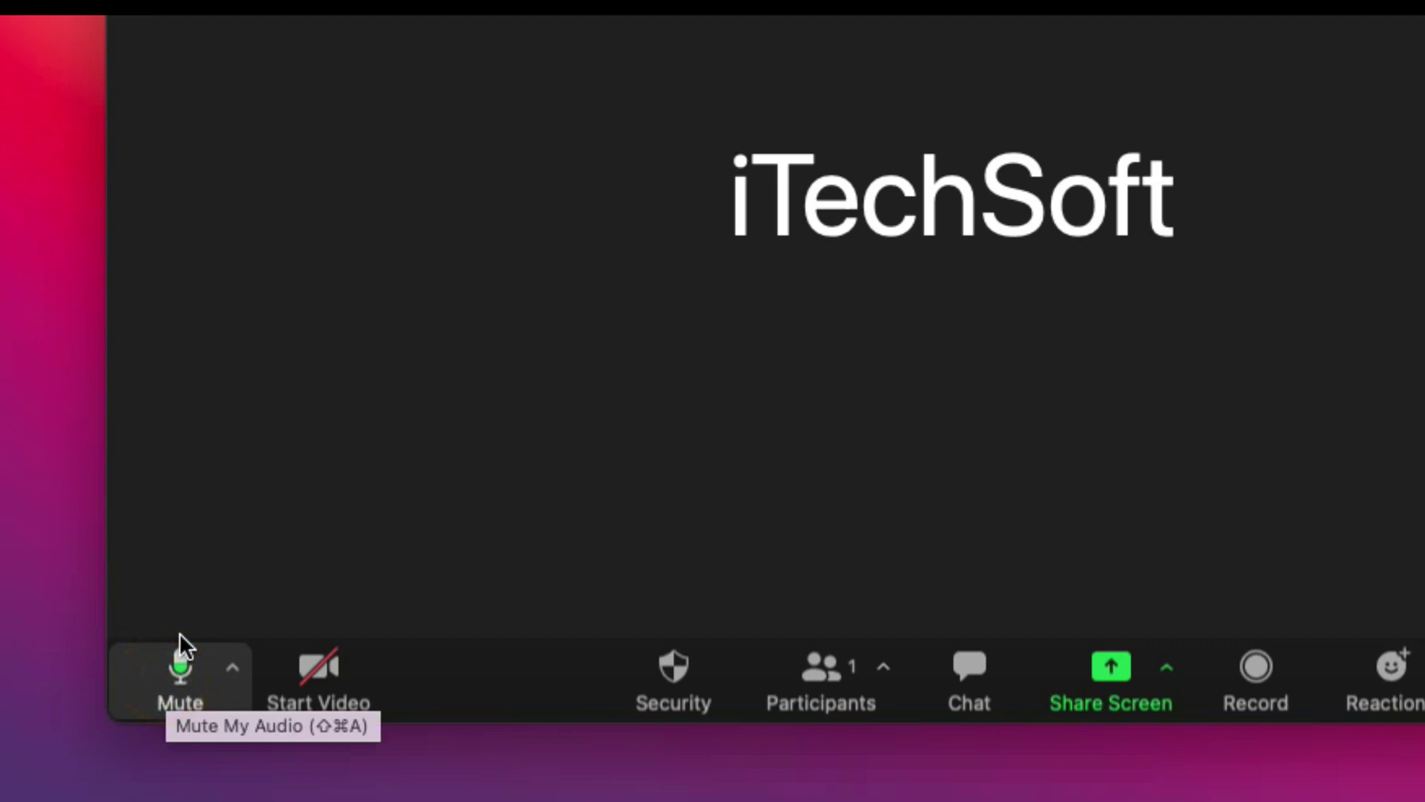
left_click(232, 668)
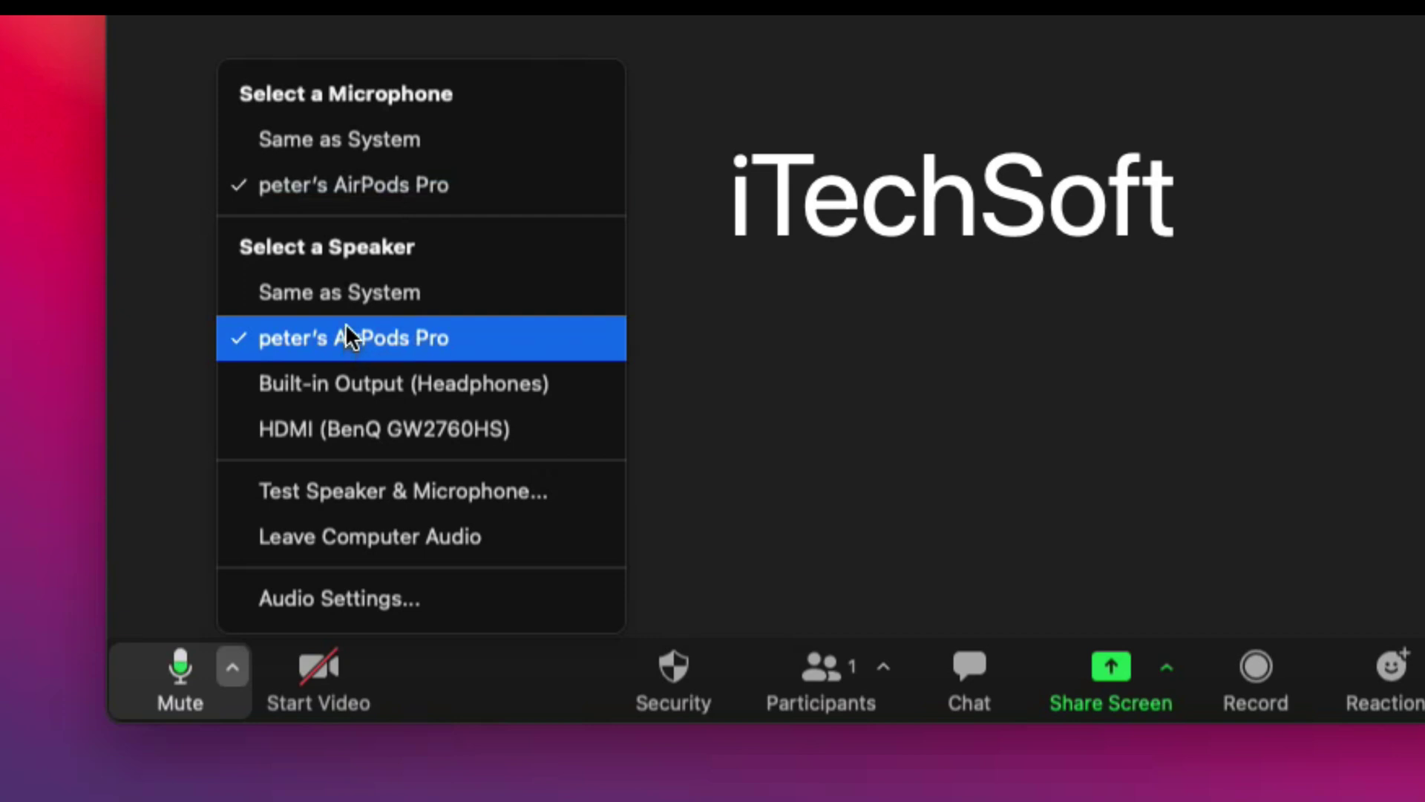
left_click(155, 229)
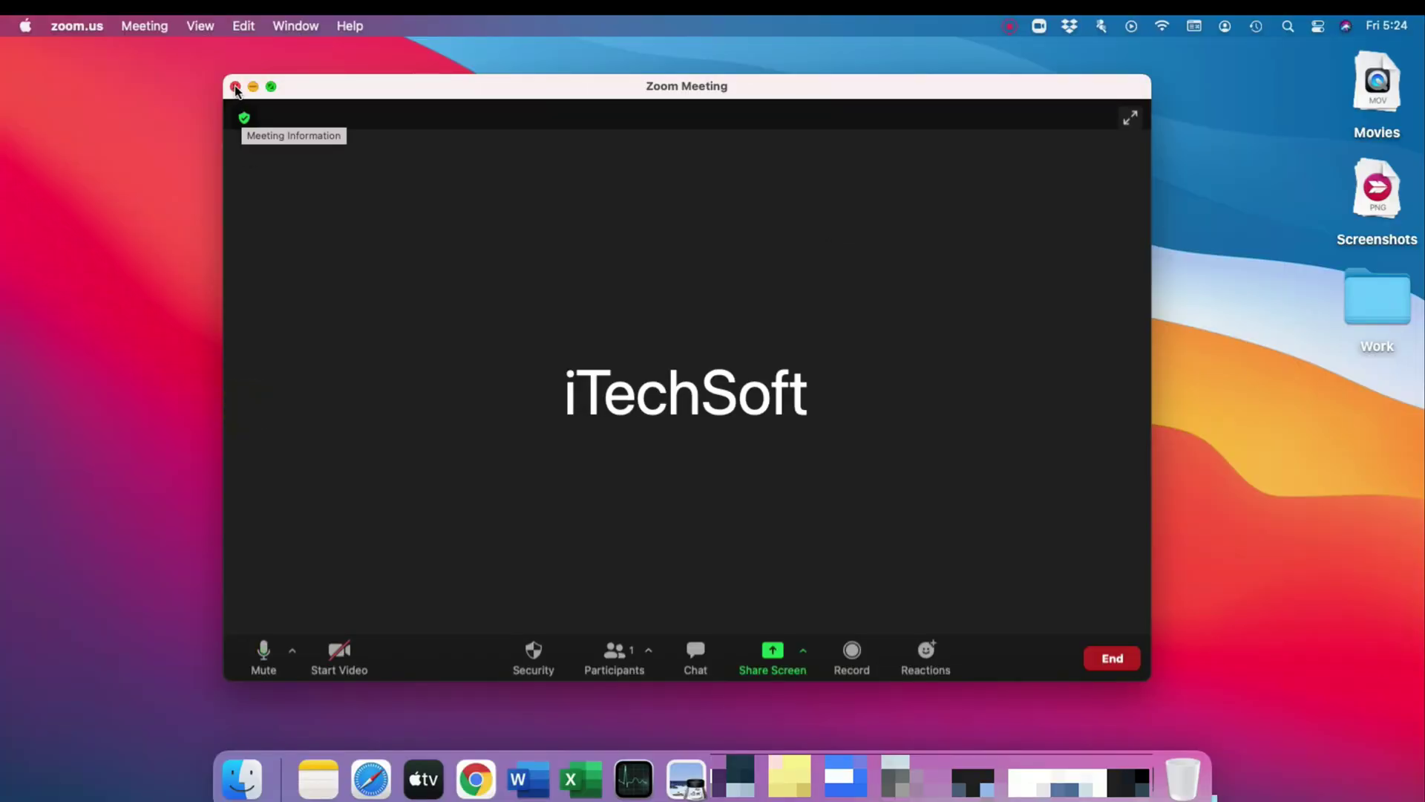
- Close the Zoom meeting window and end the meeting for all participants
left_click(234, 87)
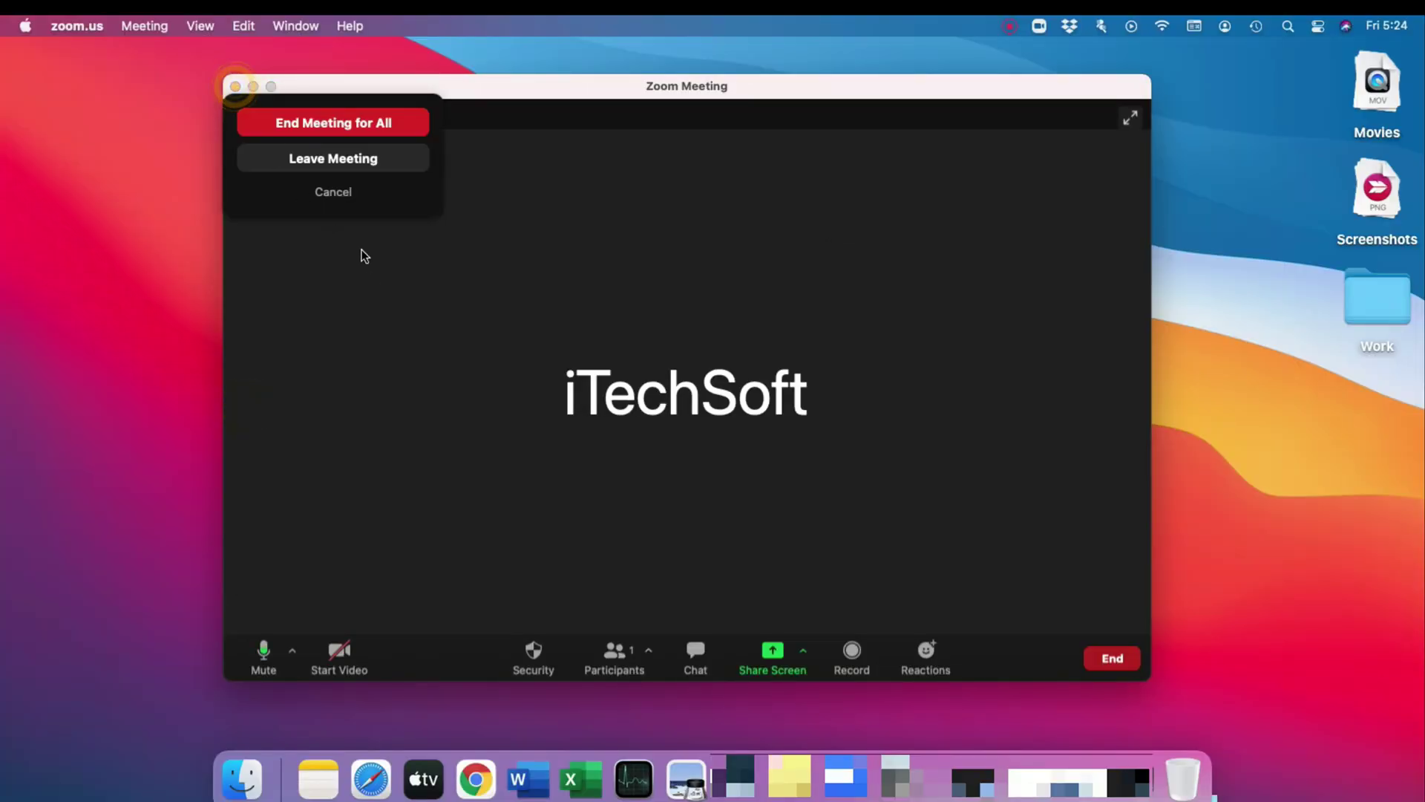
left_click(331, 121)
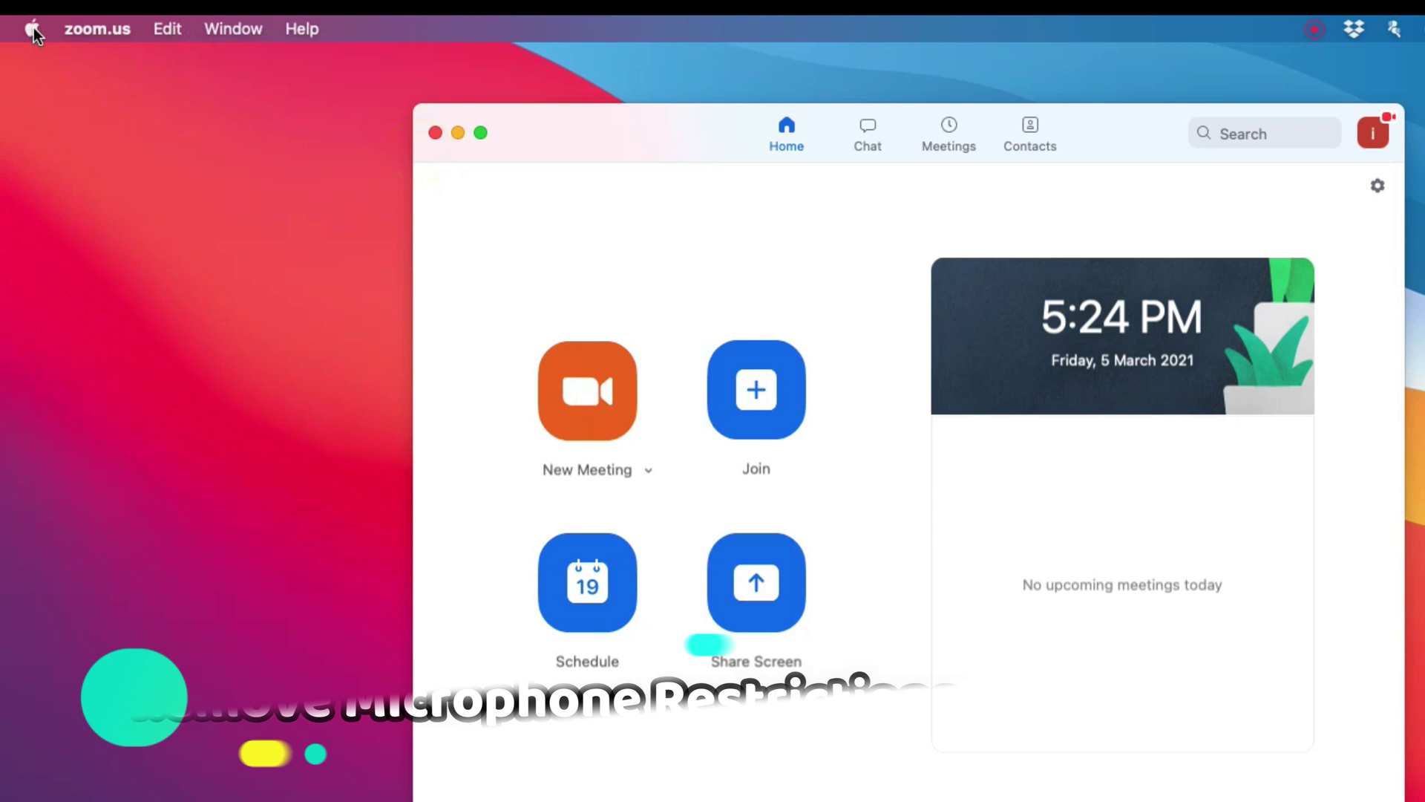
- Check in the Mac's Security & Privacy preferences whether zoom.us may access the microphone, and close the preferences
left_click(33, 29)
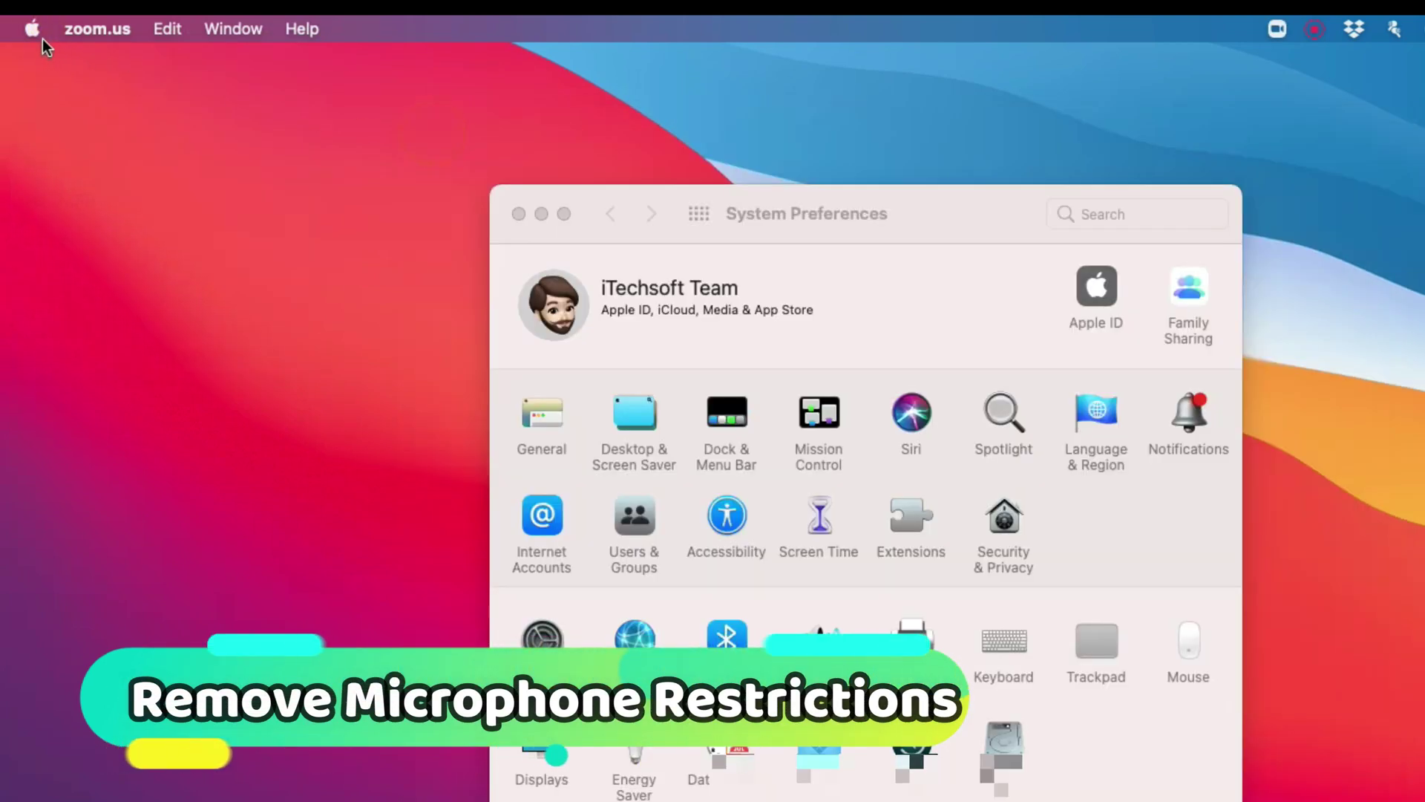
left_click(716, 232)
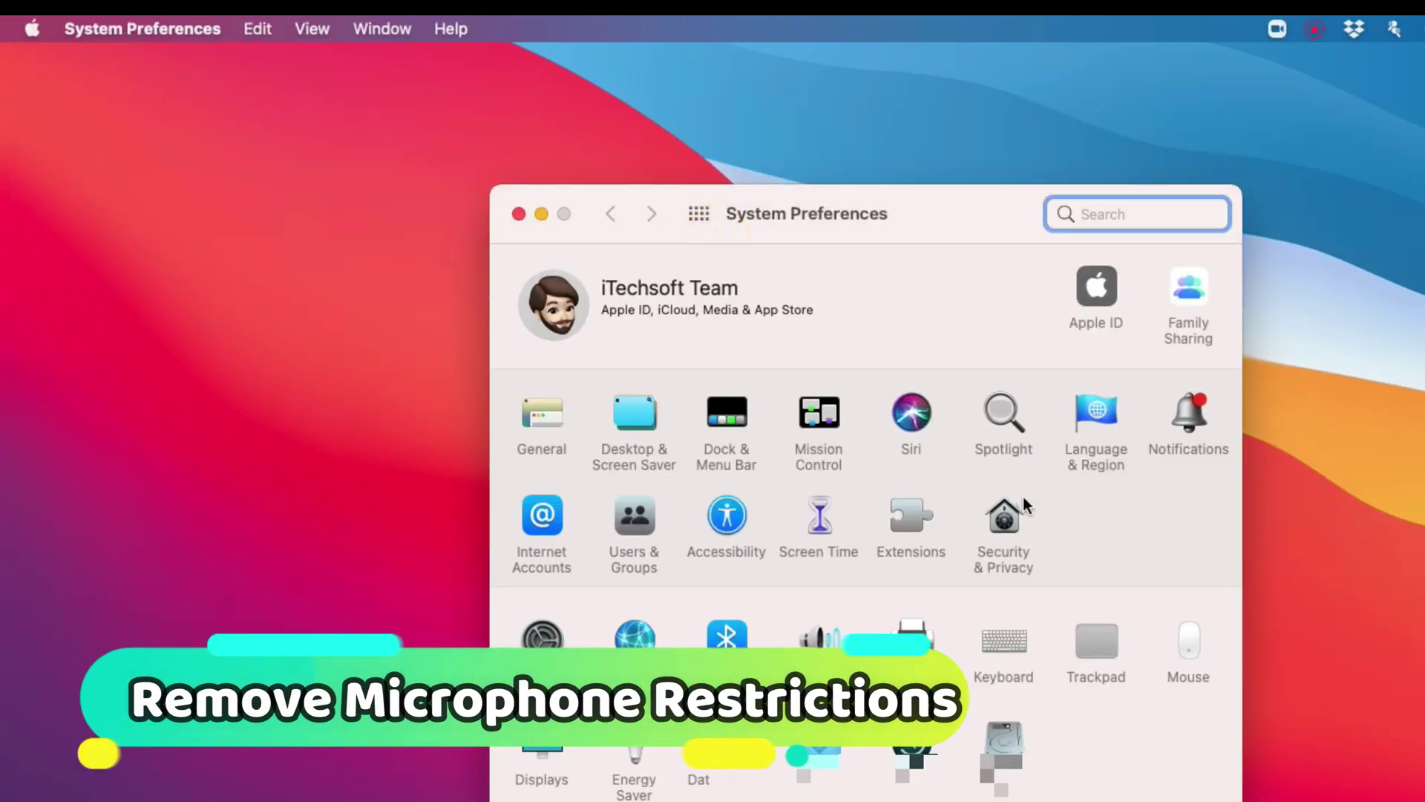
left_click(1001, 527)
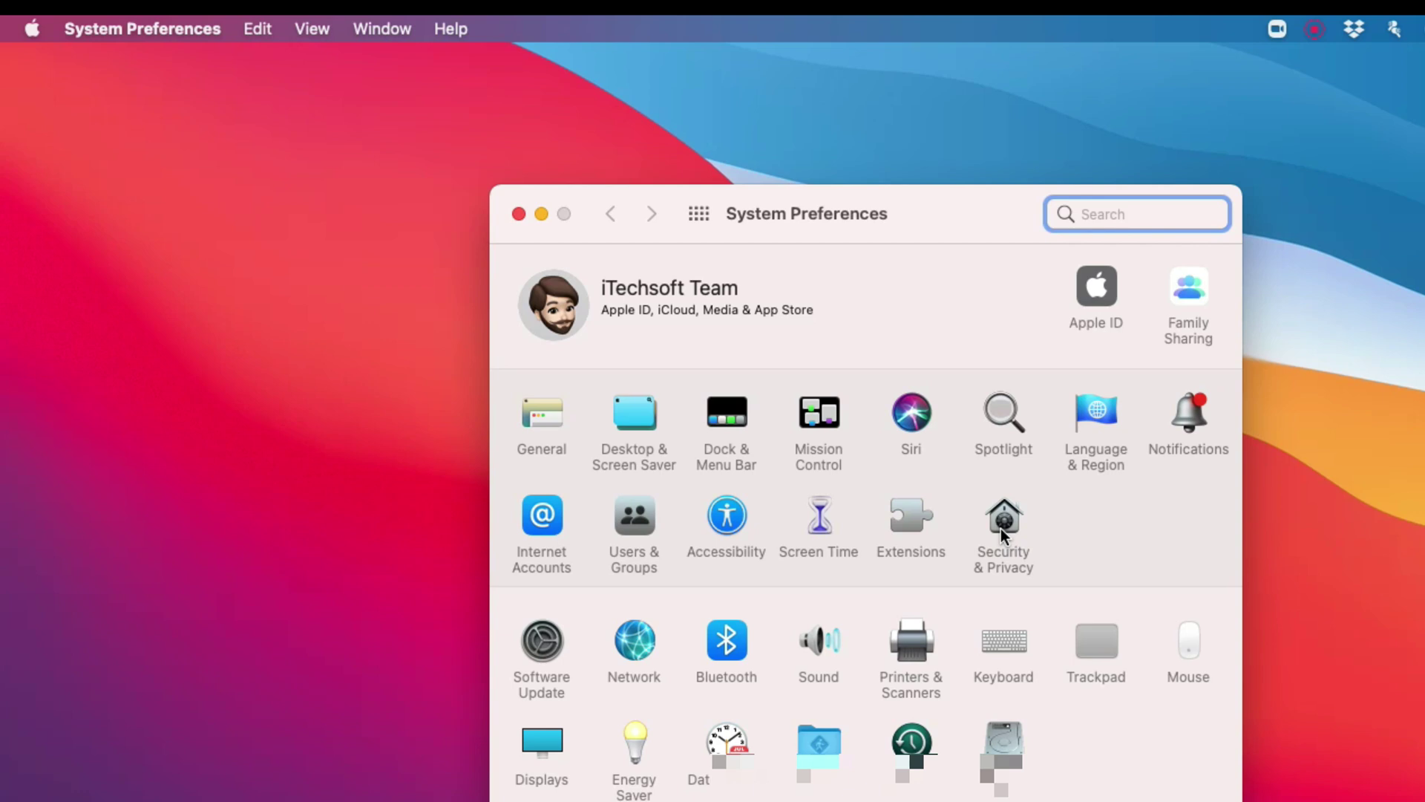
left_click(1007, 523)
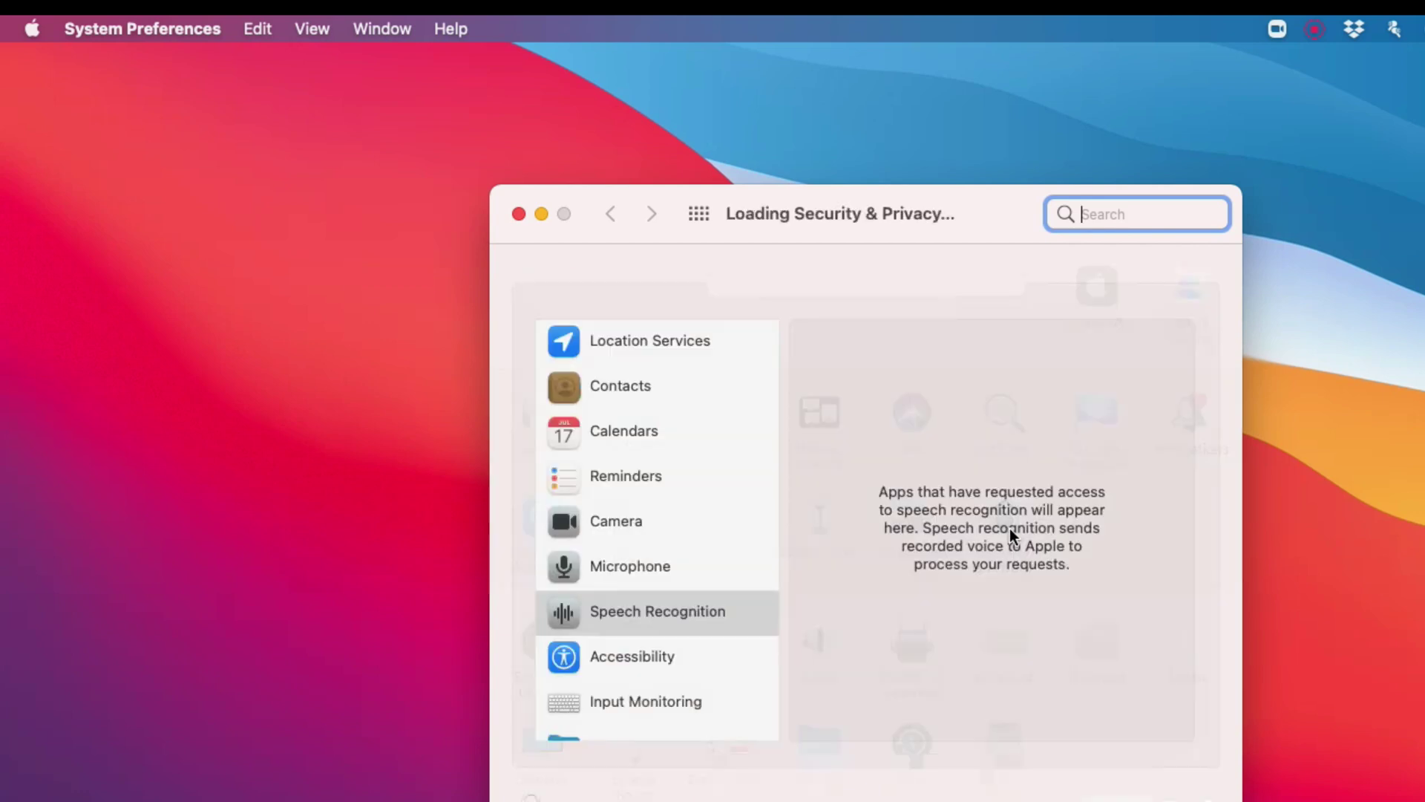
left_click(638, 604)
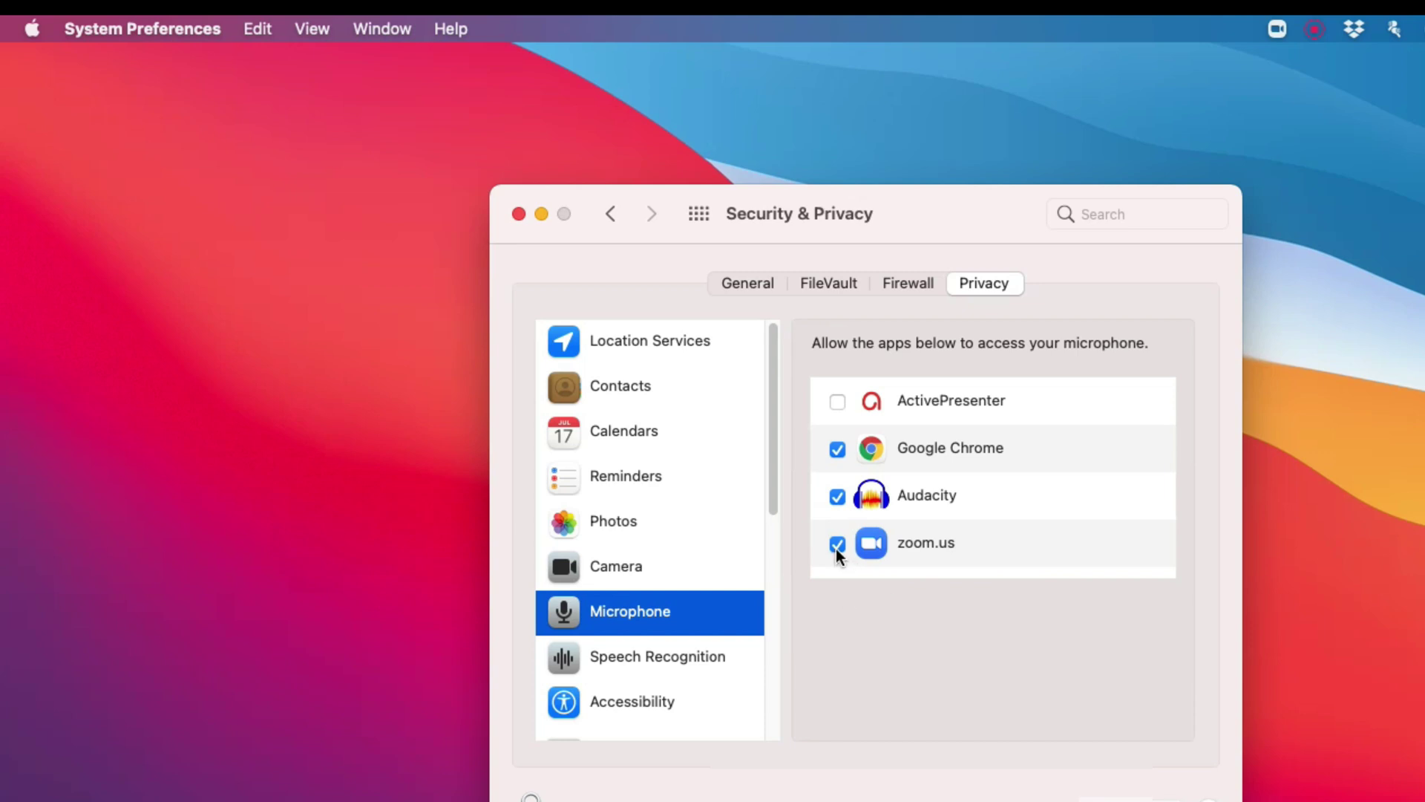
left_click(520, 214)
- Force quit zoom.us and close the Force Quit Applications window
left_click(32, 28)
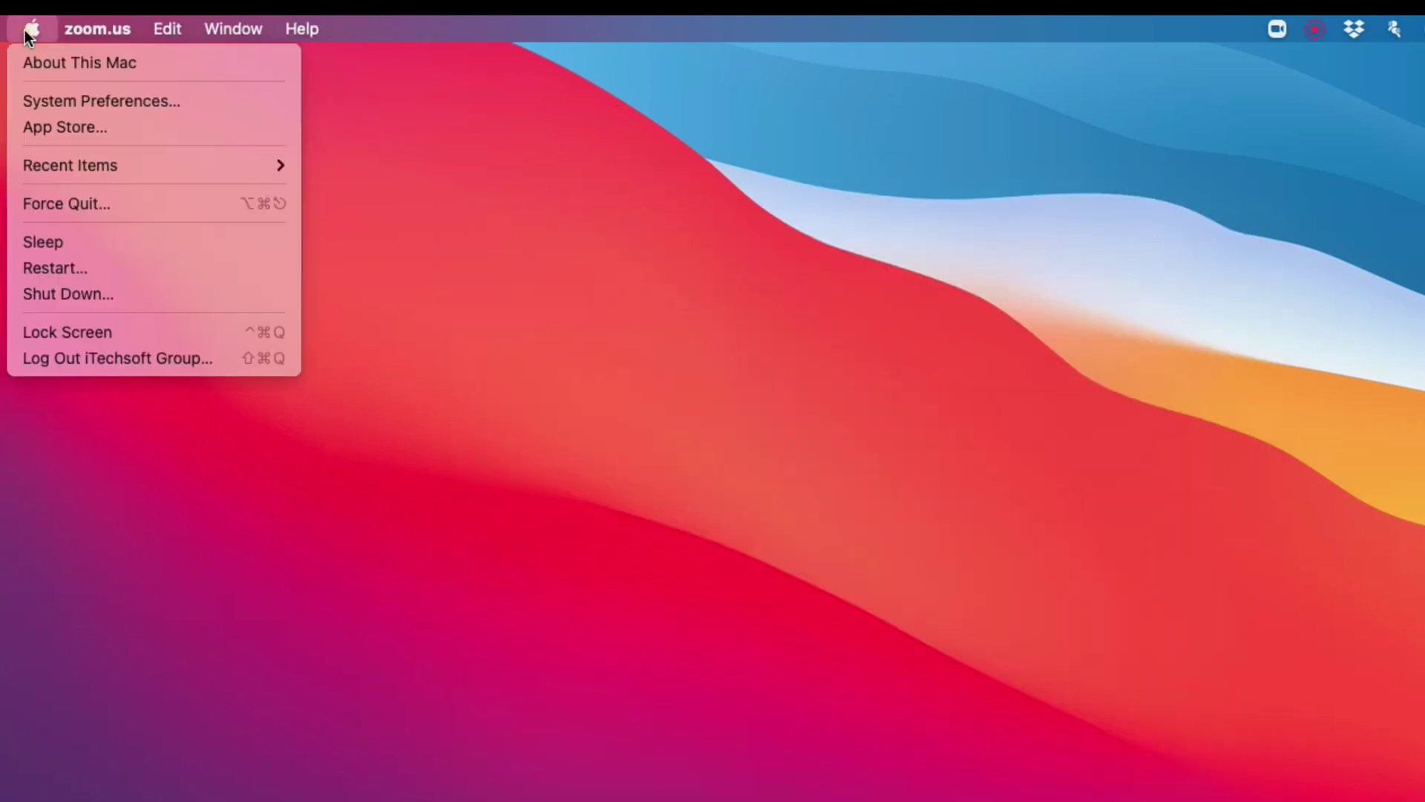
left_click(55, 197)
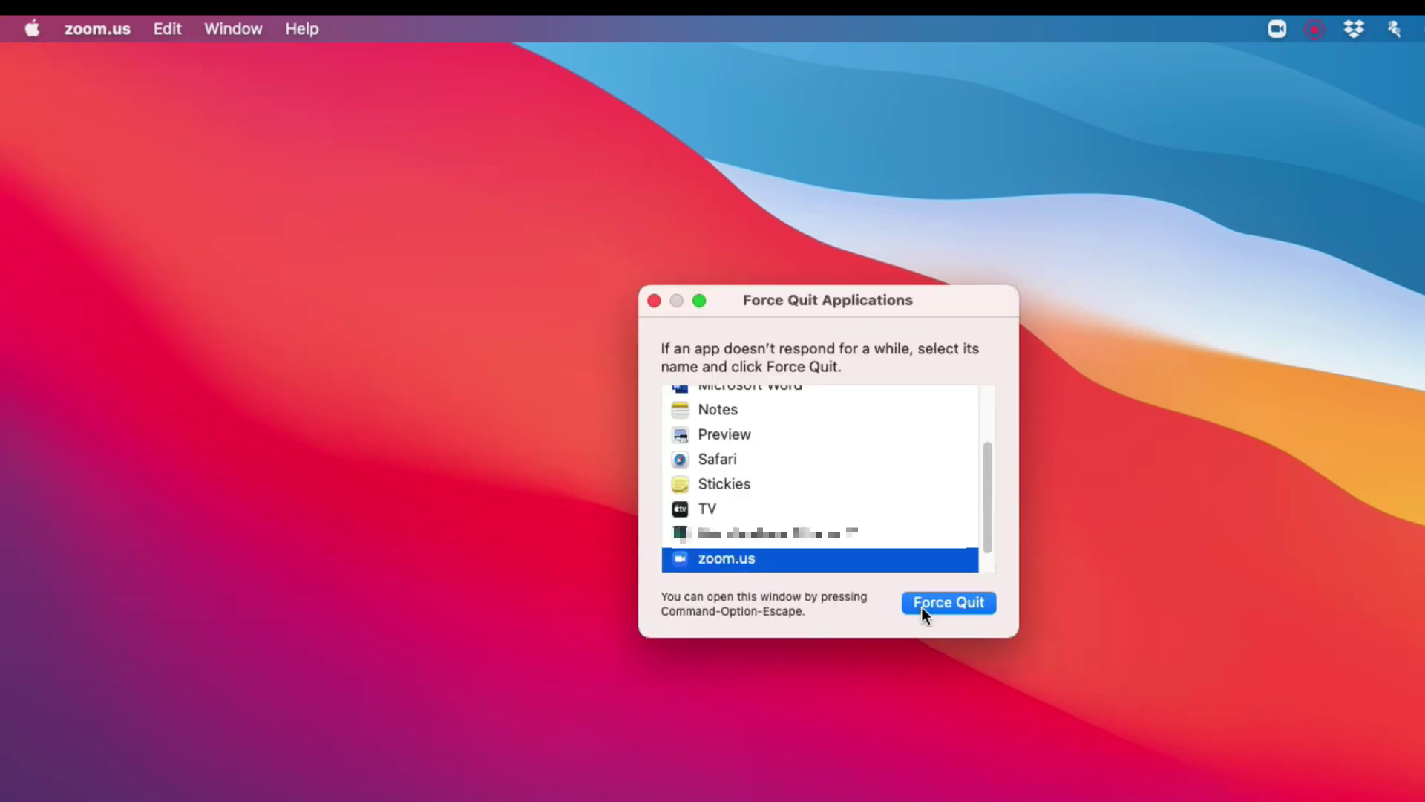
left_click(922, 605)
left_click(996, 490)
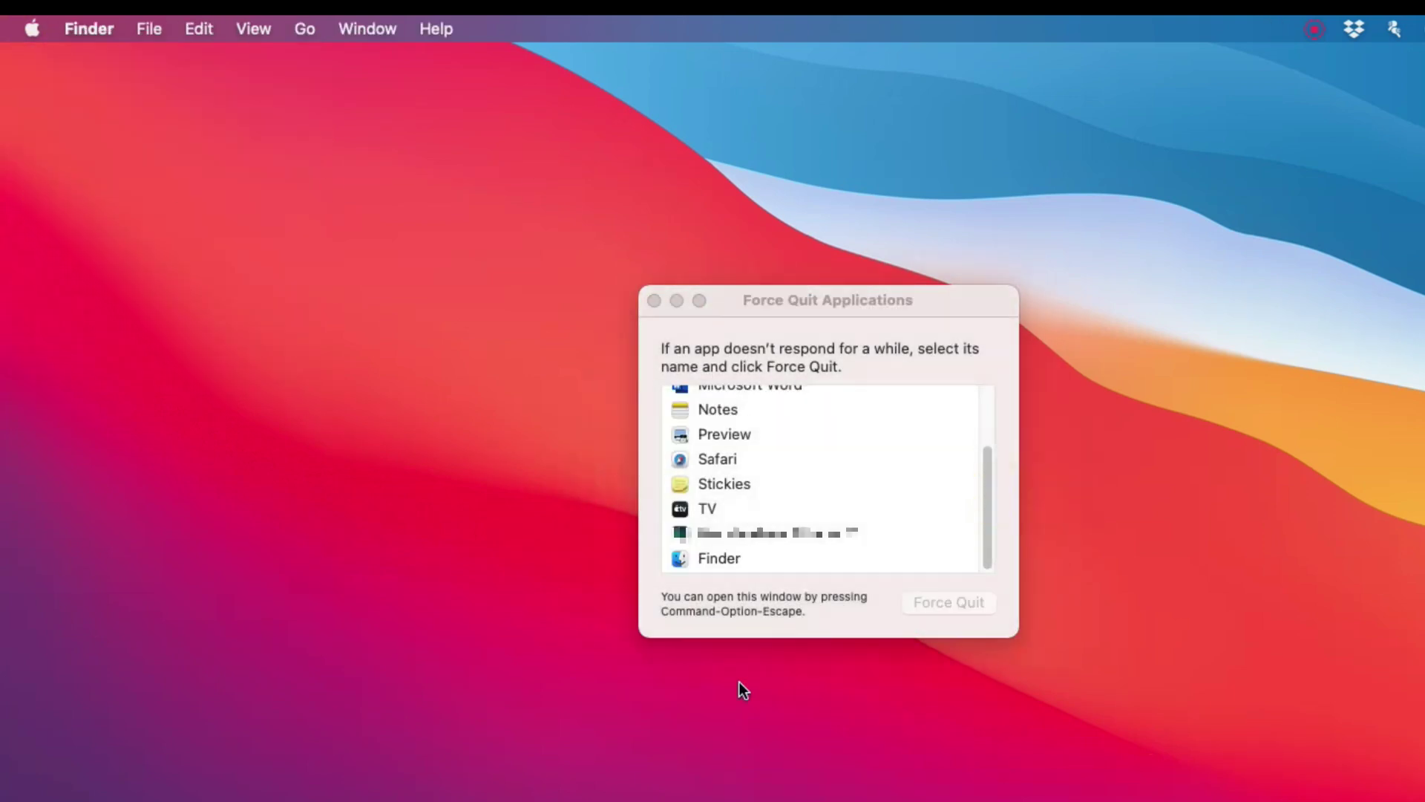
left_click(654, 300)
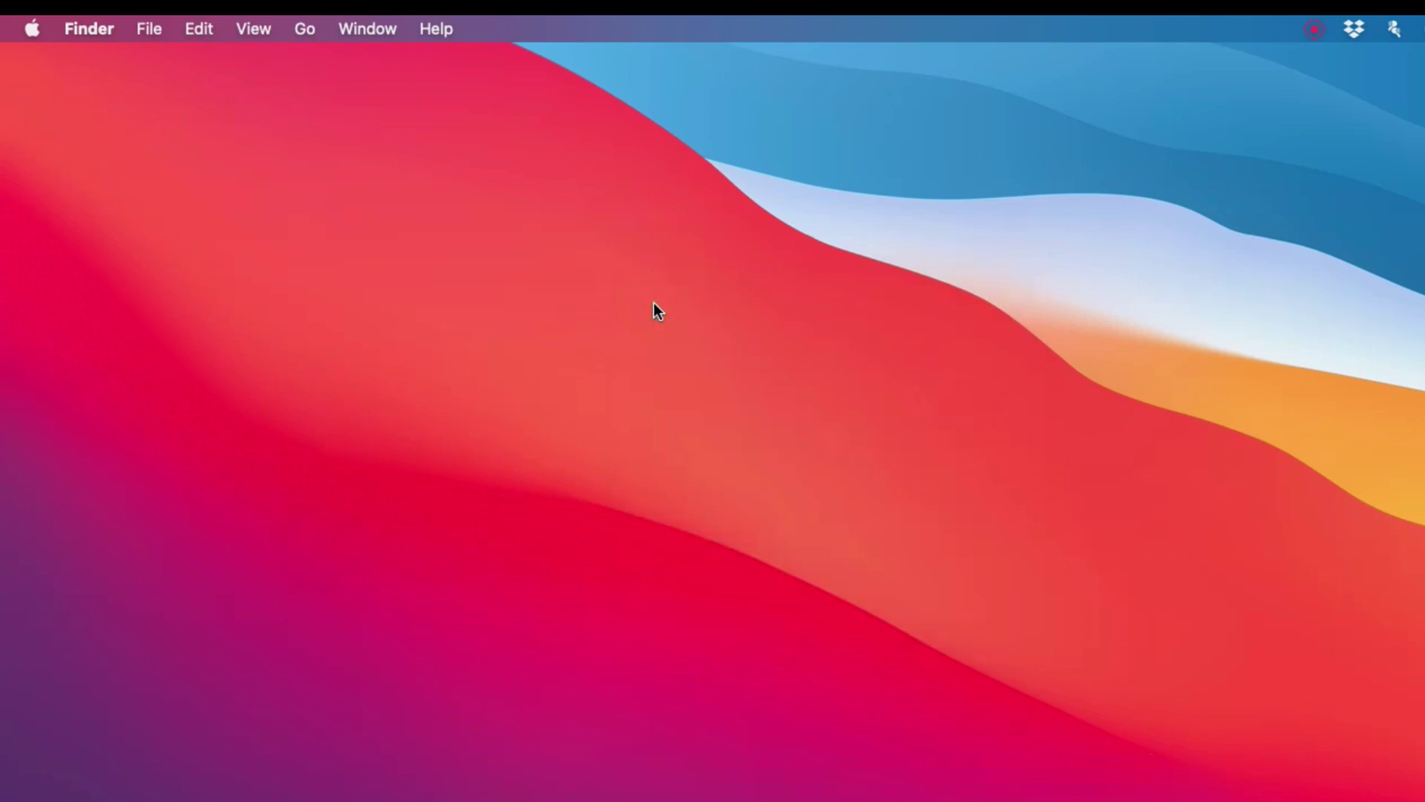
- Relaunch Zoom from the installed apps and minimize its window
key("F4")
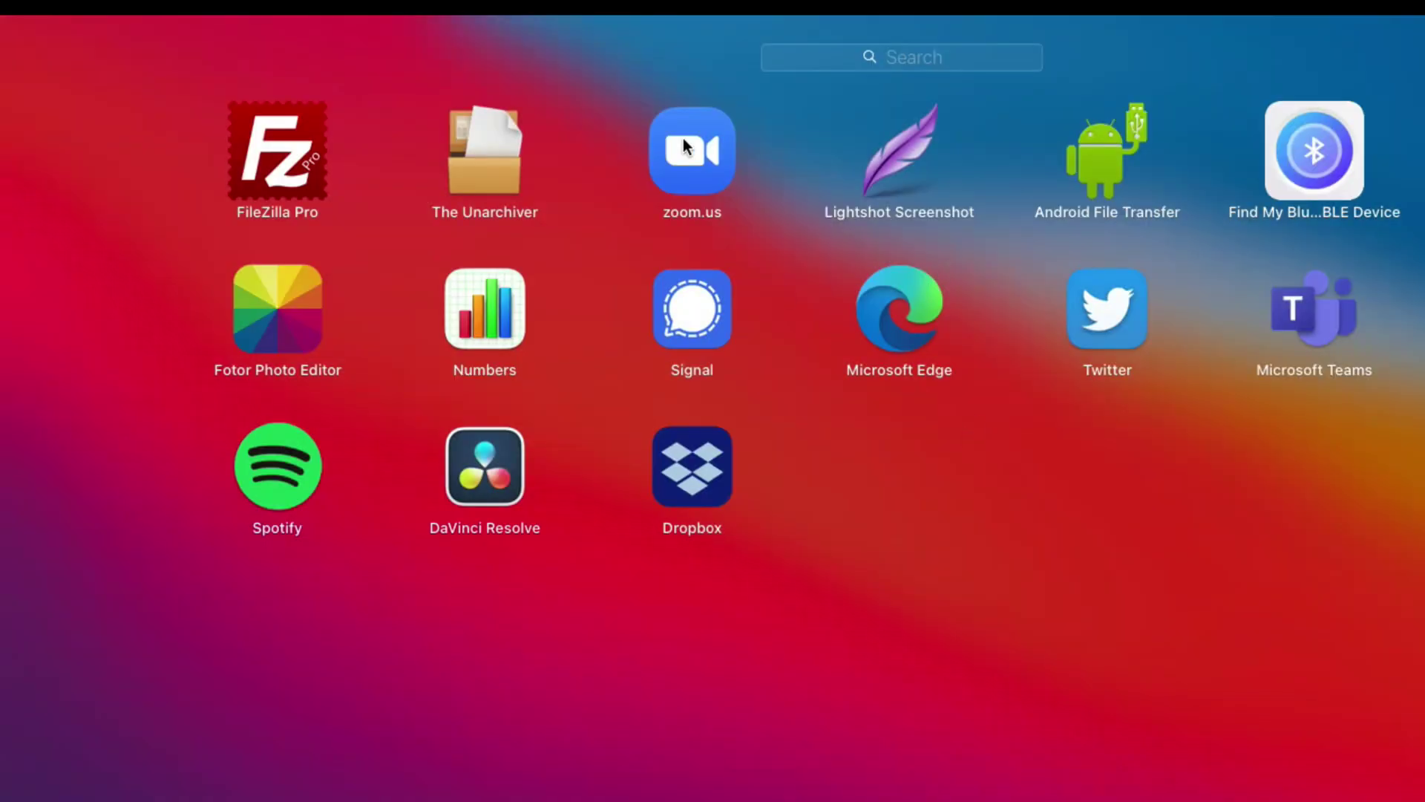
left_click(682, 141)
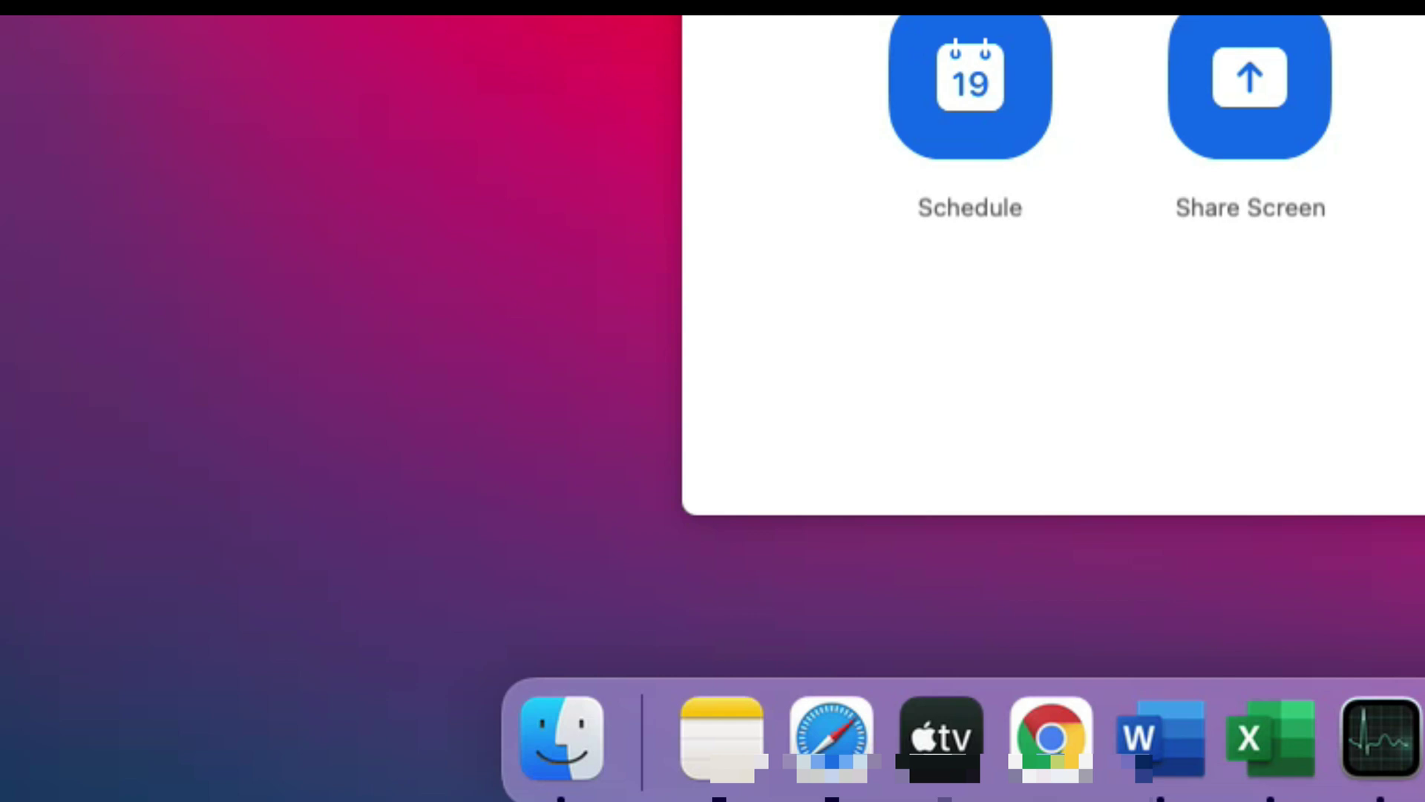
key("super+m")
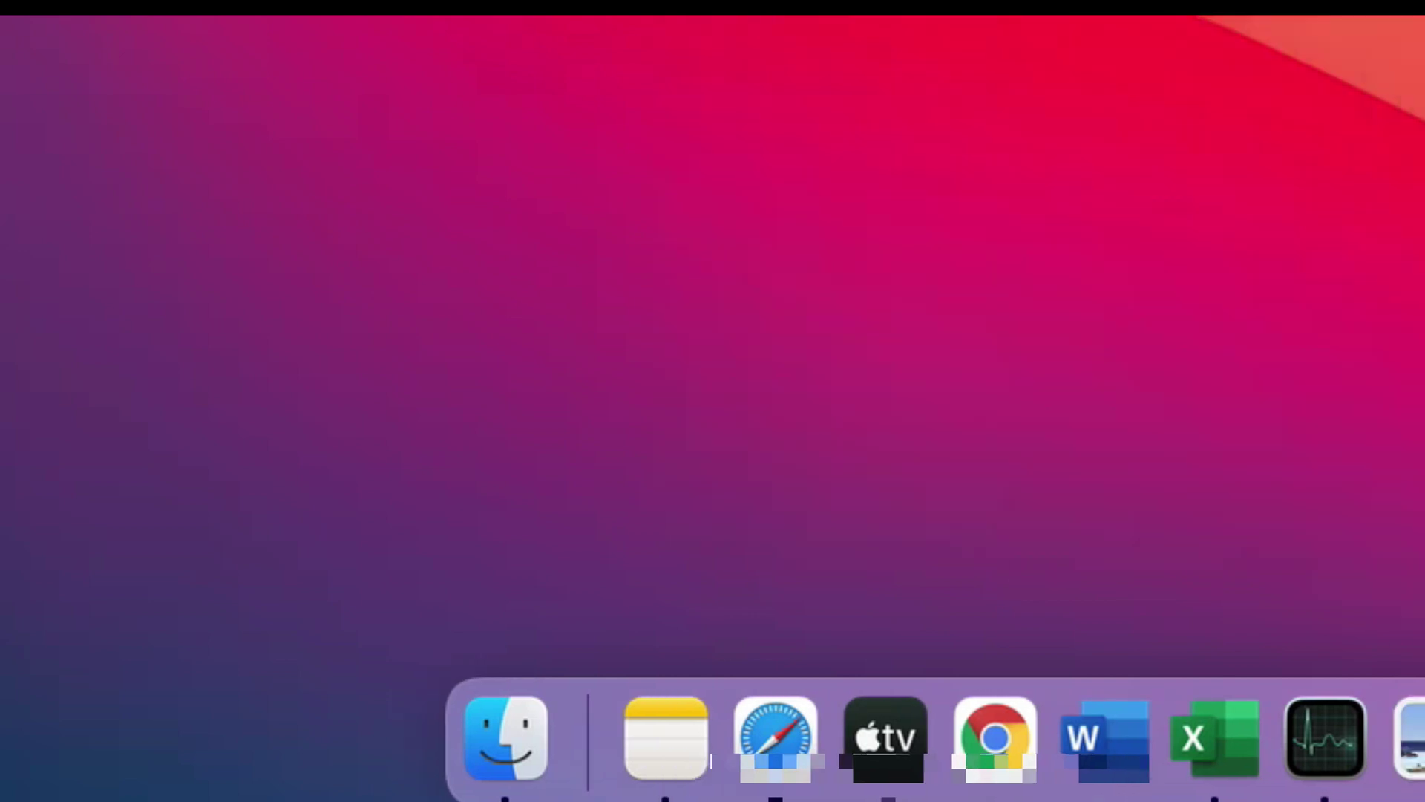
- Switch to Finder and go to the folder ~/Library/application Support
left_click(499, 753)
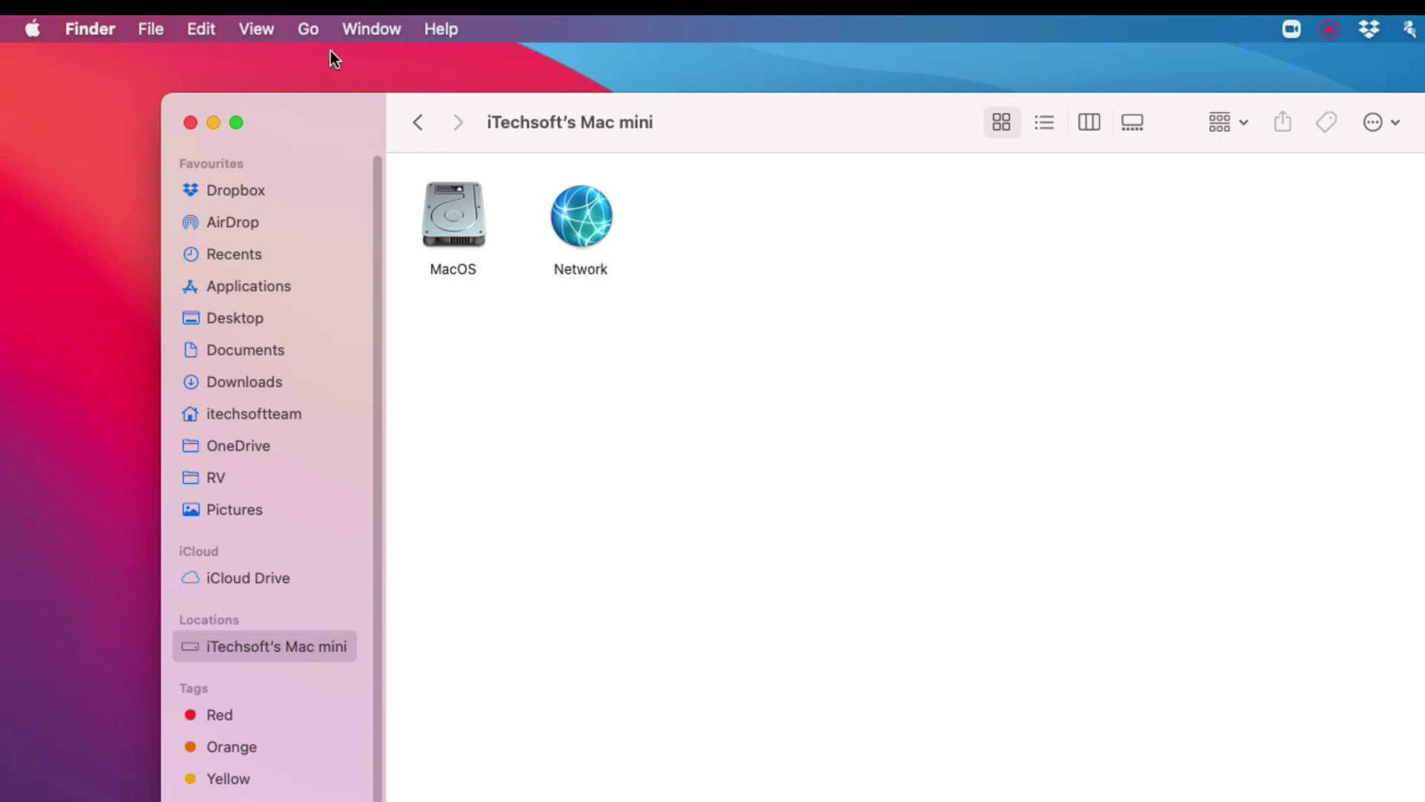
left_click(308, 29)
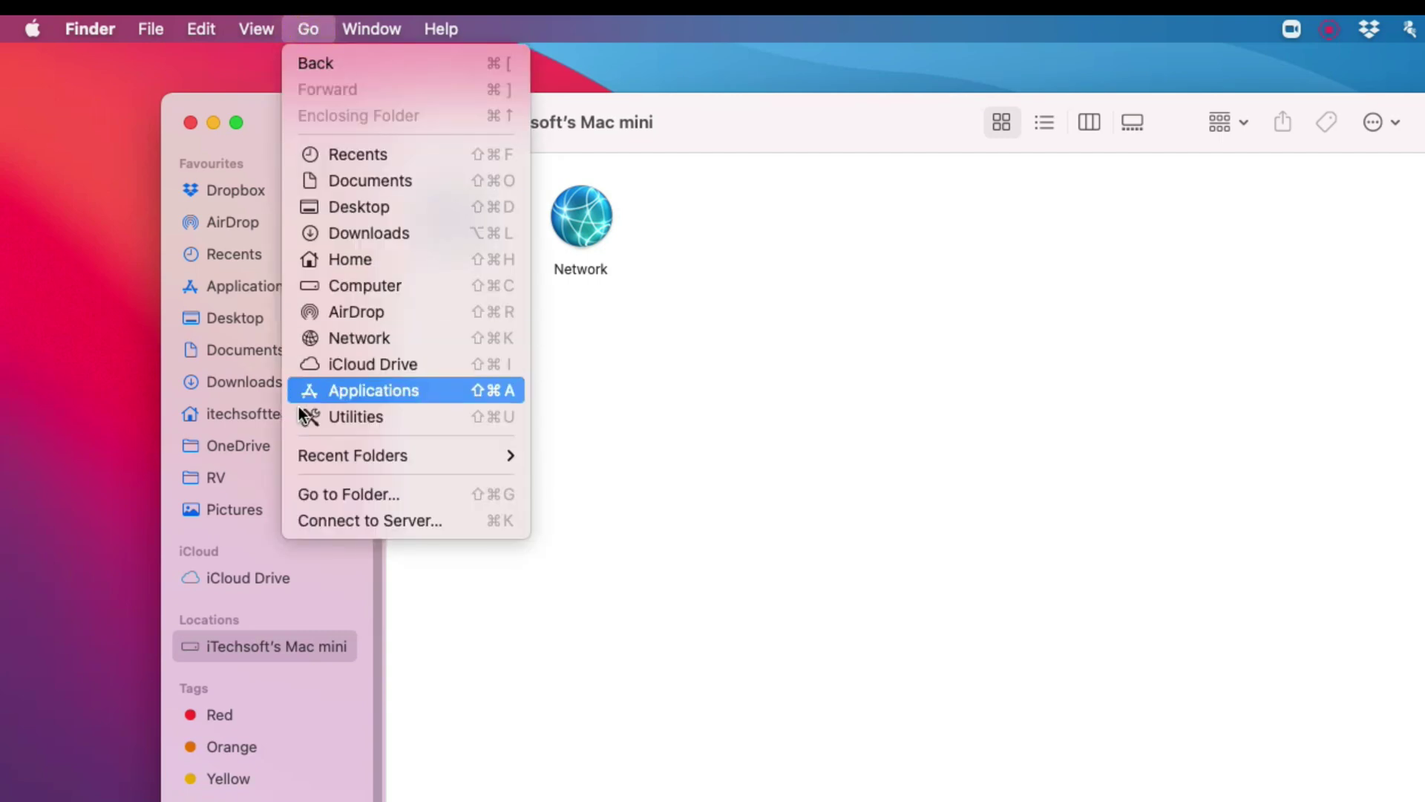
left_click(320, 489)
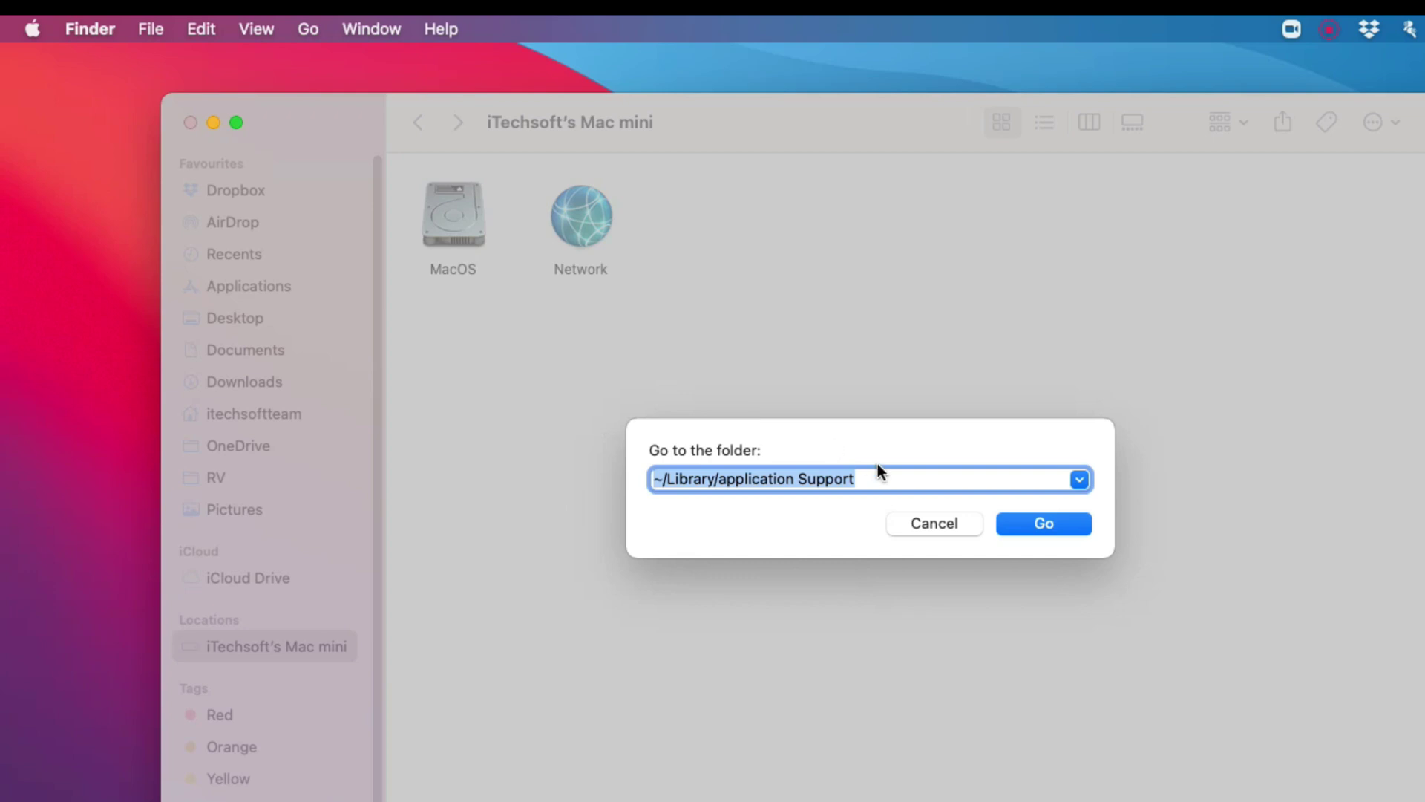
left_click(1043, 523)
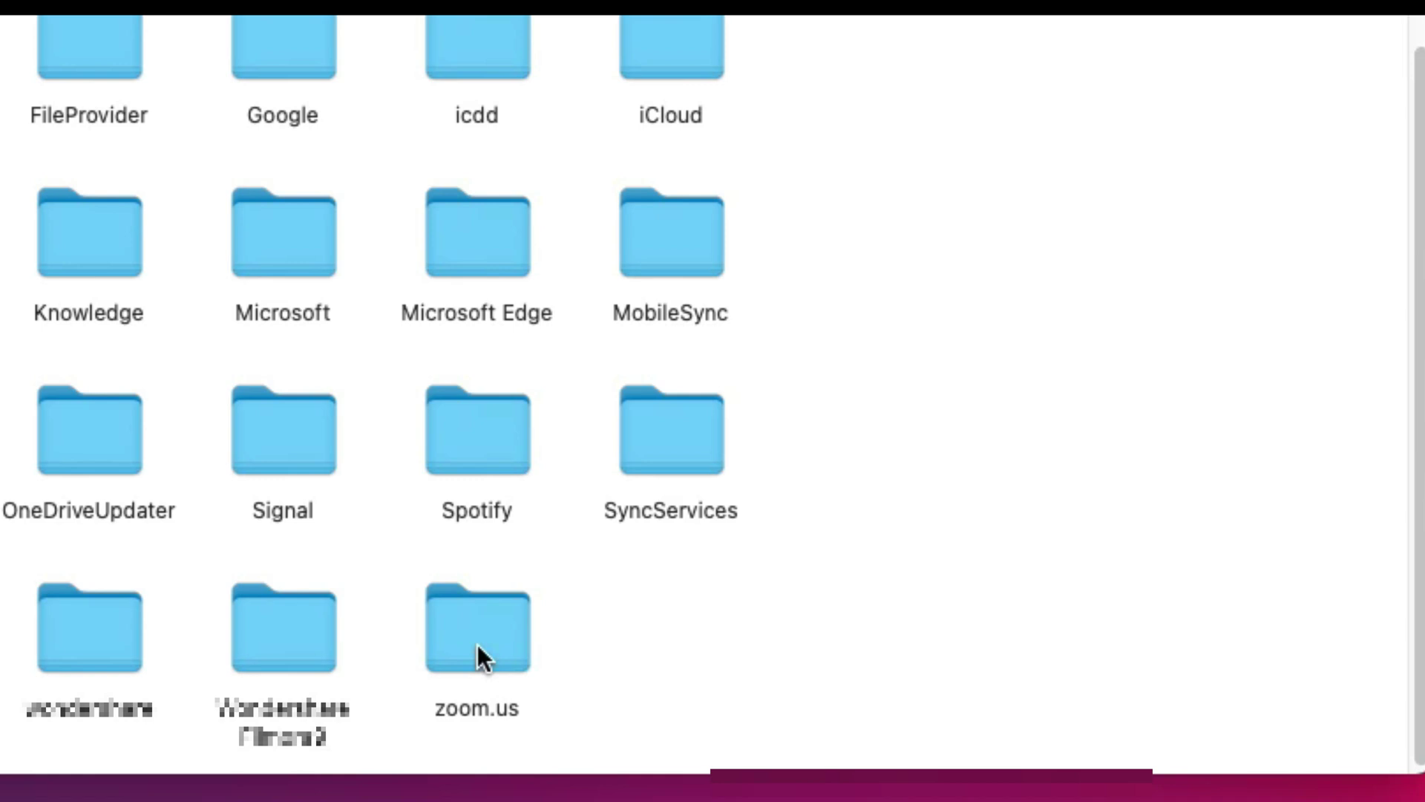
- Move the zoom.us folder in Application Support to the Bin
left_click(477, 656)
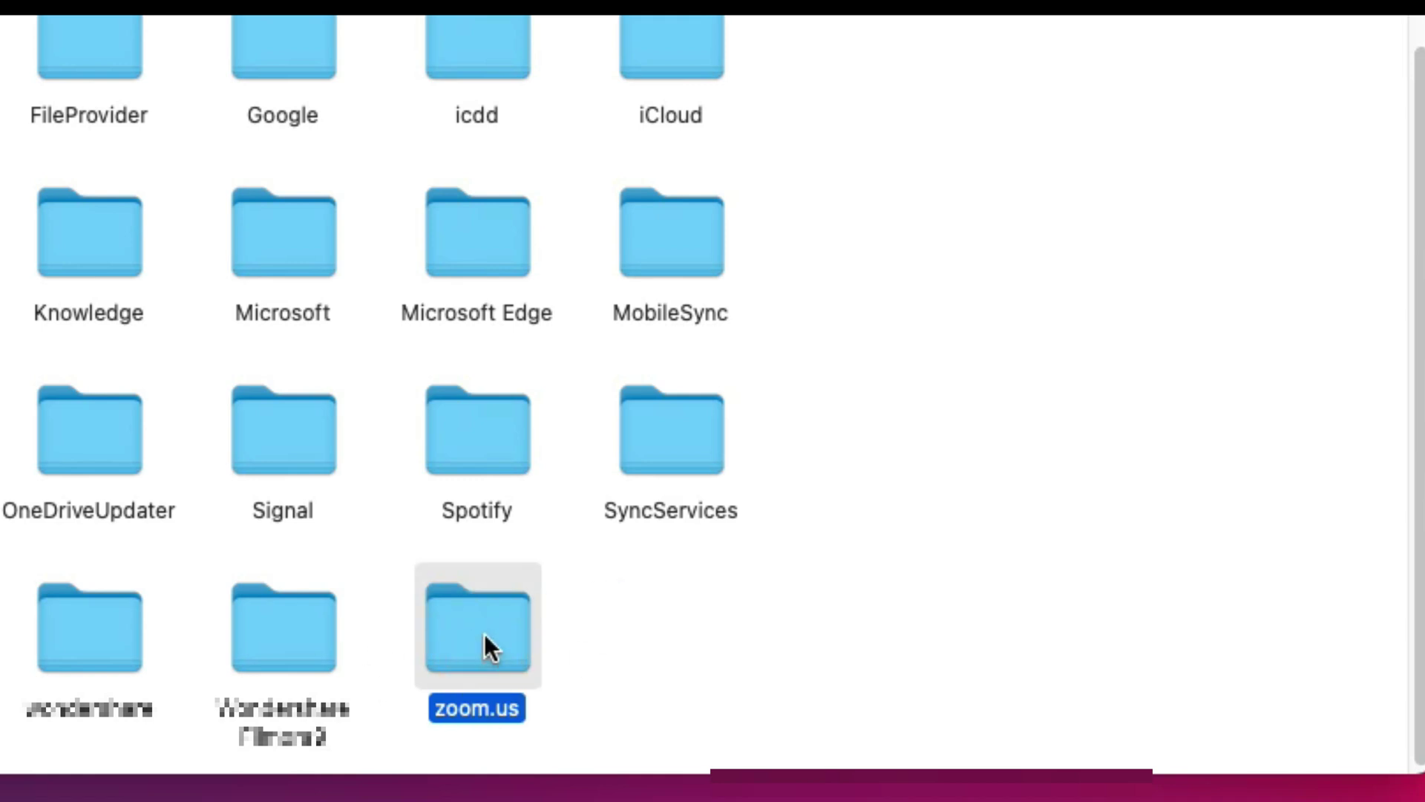
right_click(484, 634)
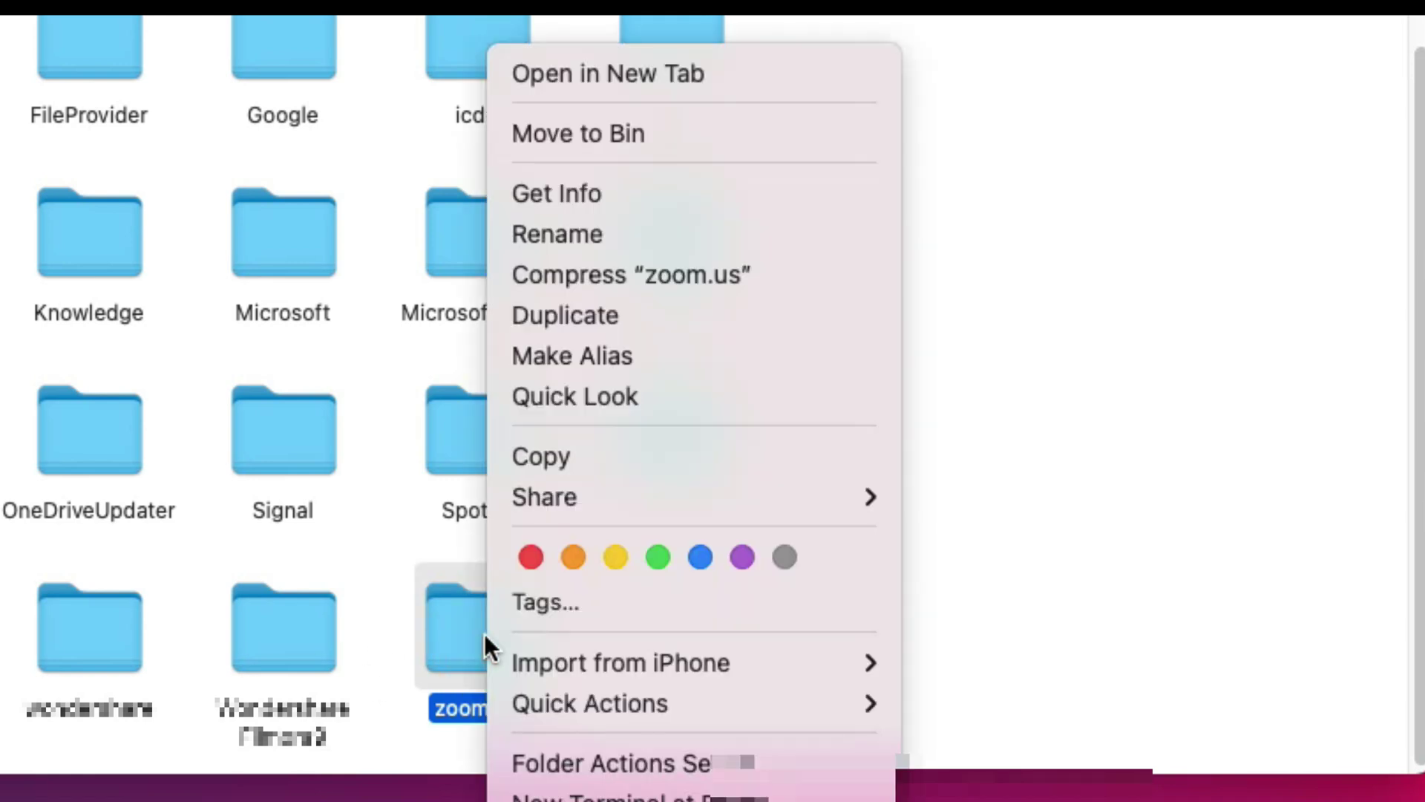
left_click(611, 136)
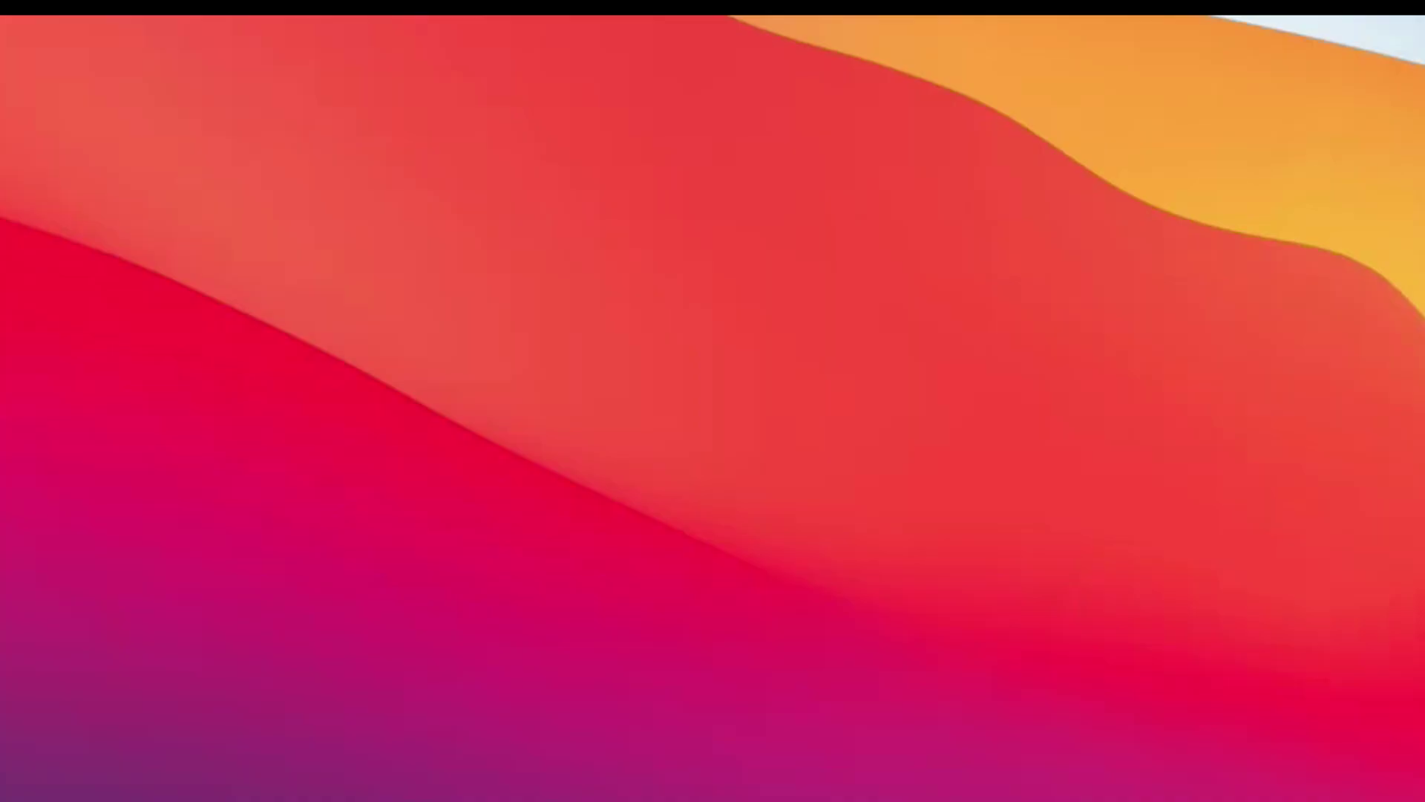
- Force quit the running zoom.us app again and close the list of open applications
left_click(31, 31)
left_click(55, 204)
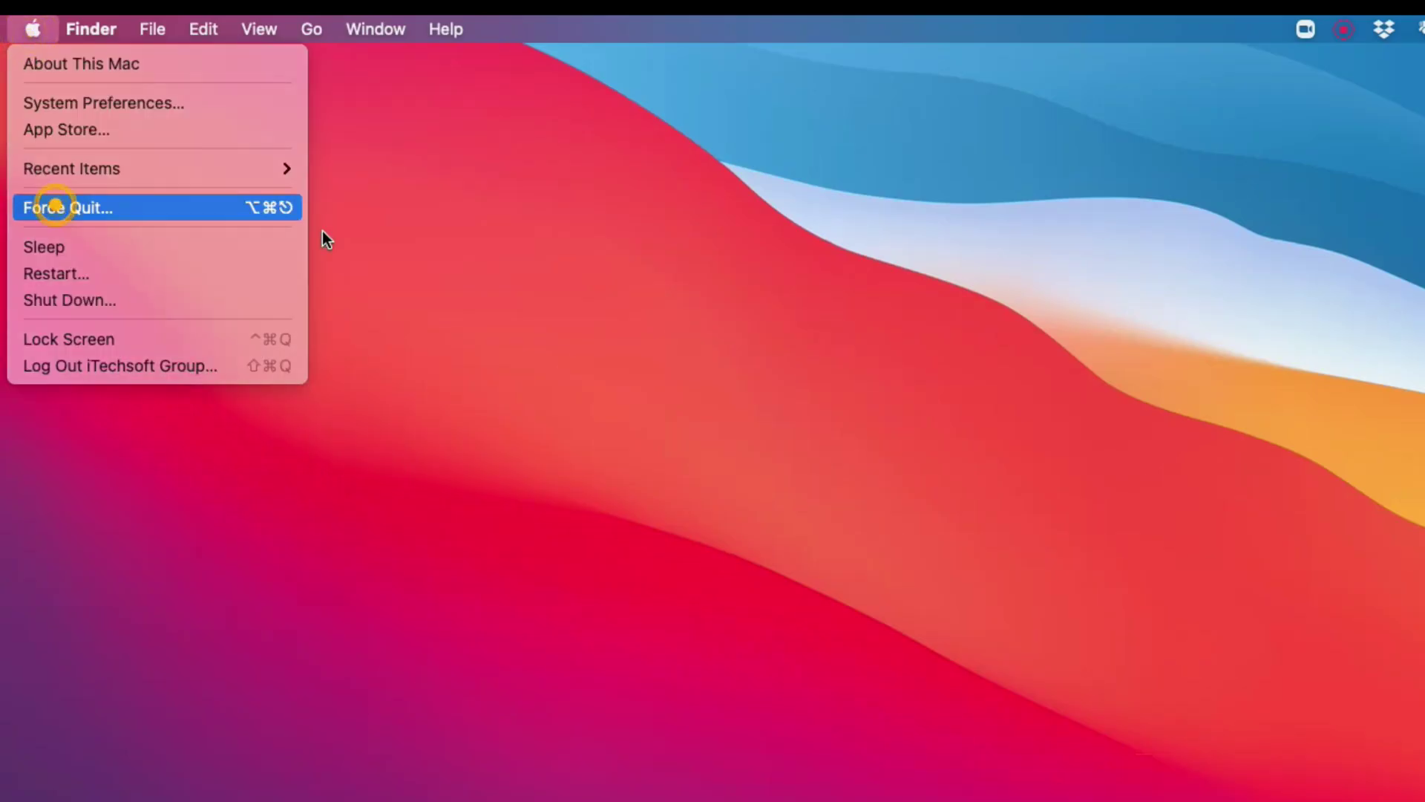
left_click(822, 545)
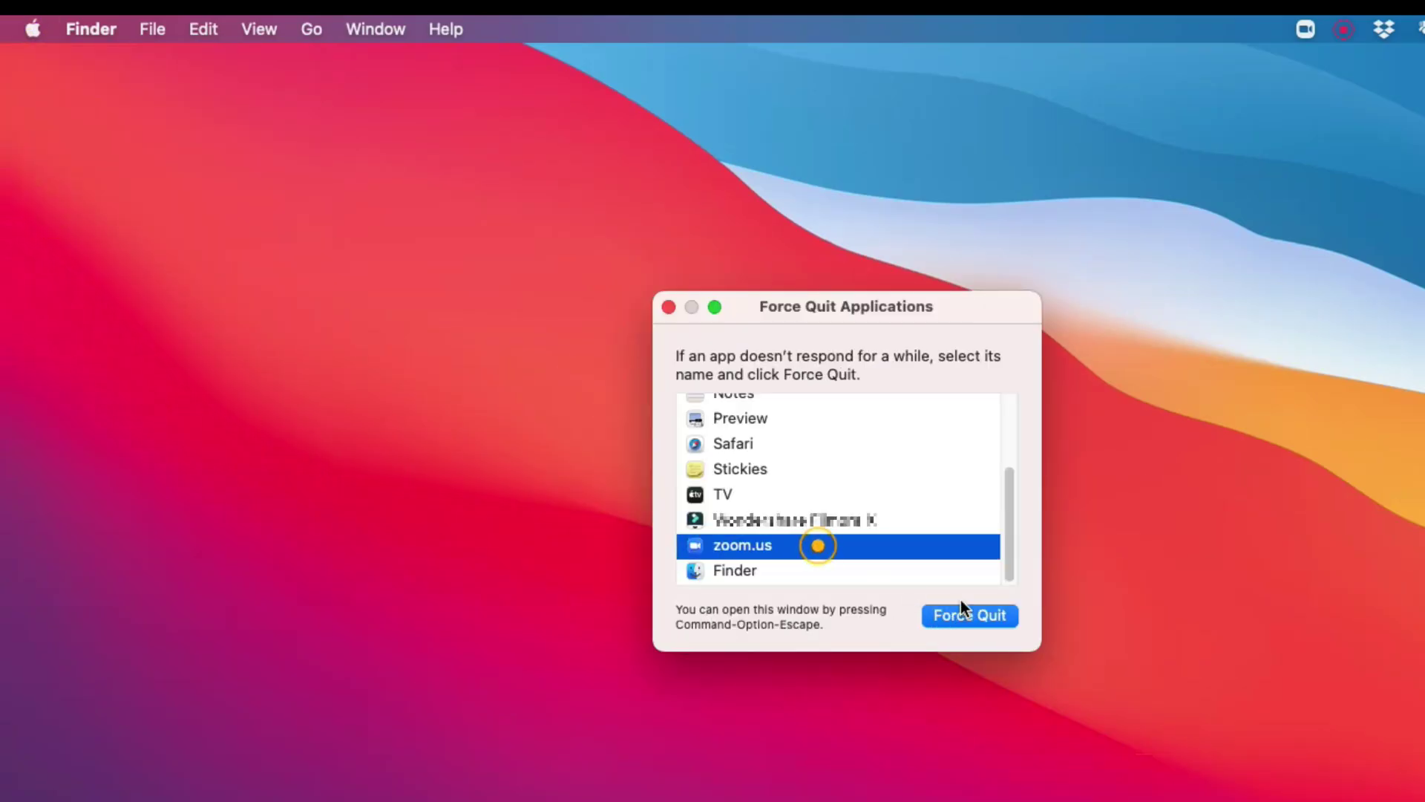
left_click(965, 616)
left_click(1011, 504)
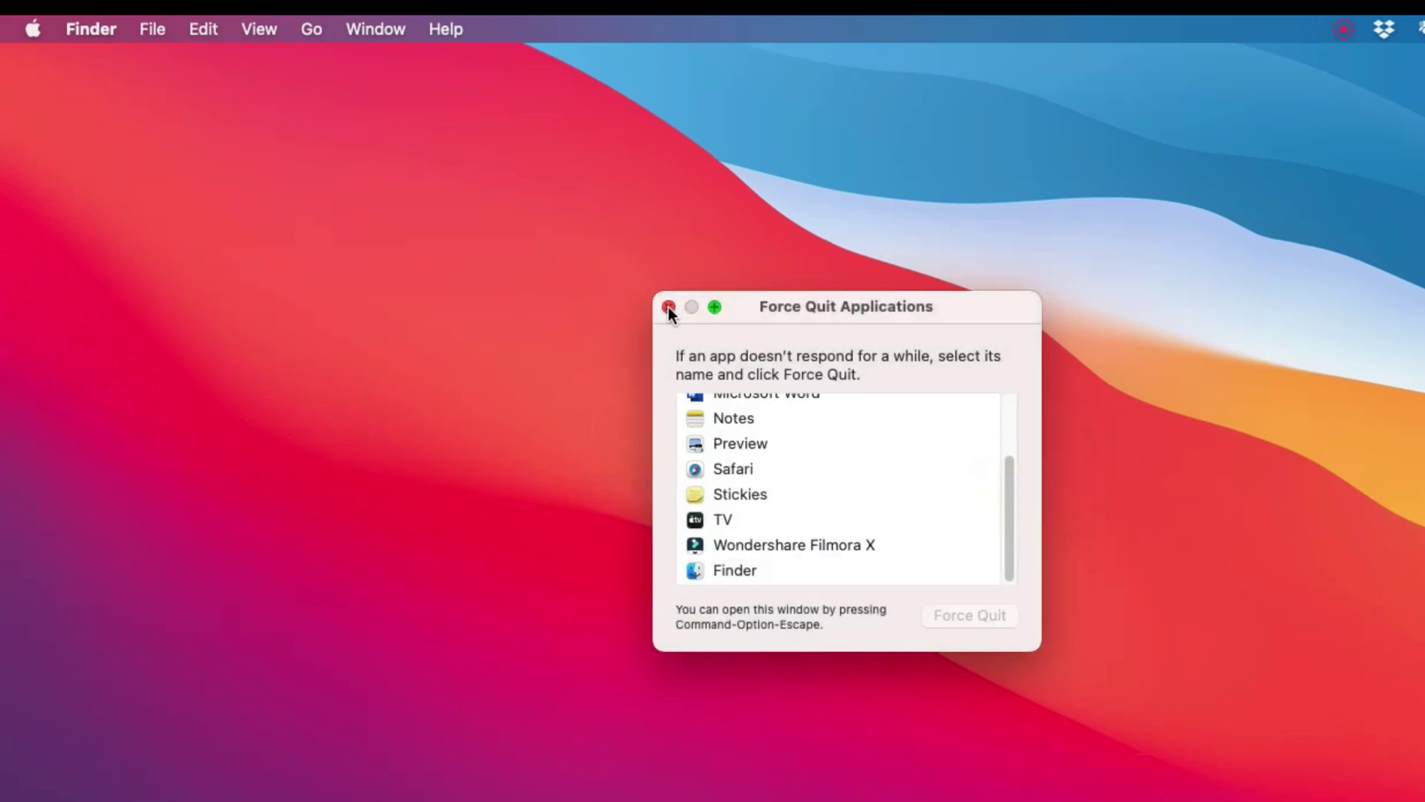
left_click(668, 308)
- Relaunch Zoom and check the selected speaker and microphone in its audio settings, closing the settings when done
key("F4")
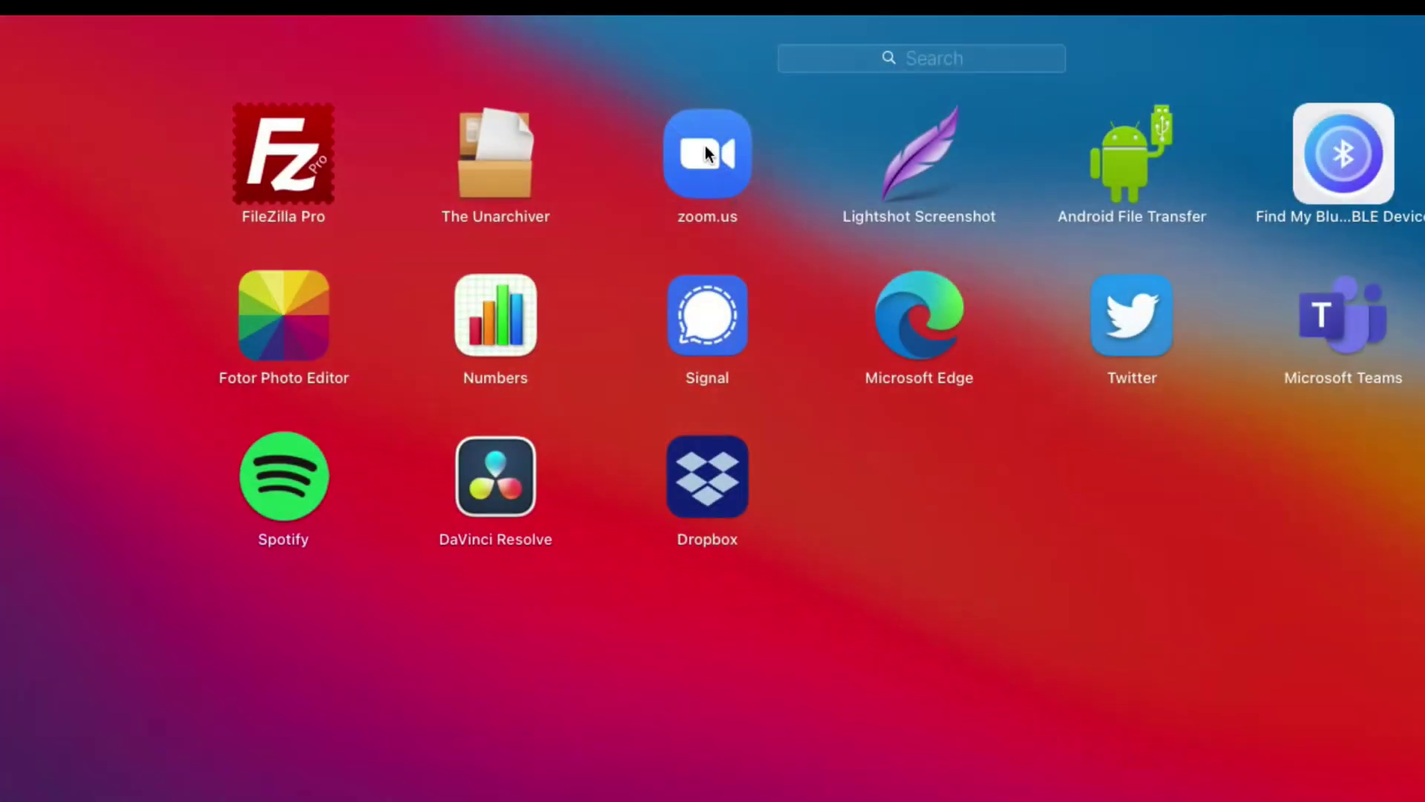
left_click(707, 152)
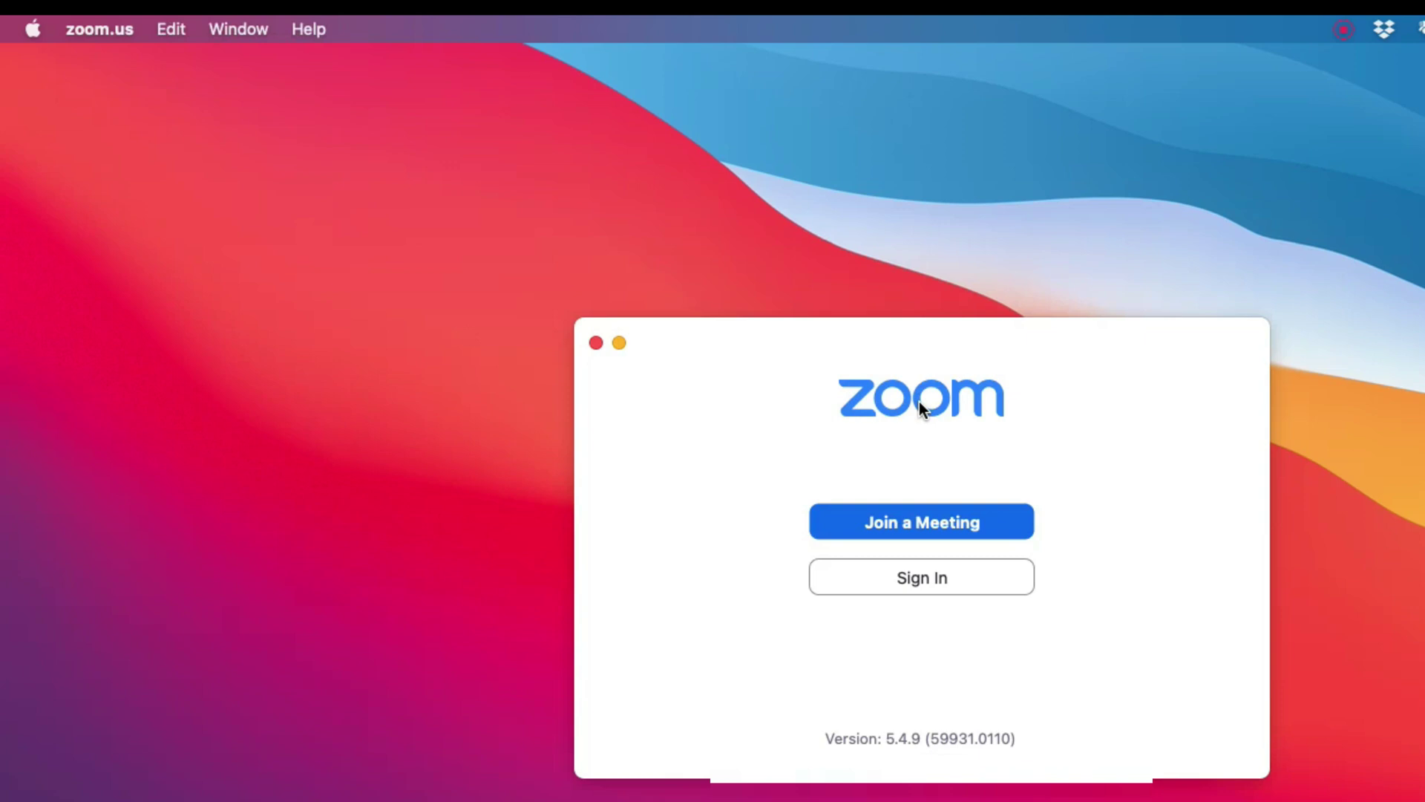
left_click(95, 25)
left_click(92, 101)
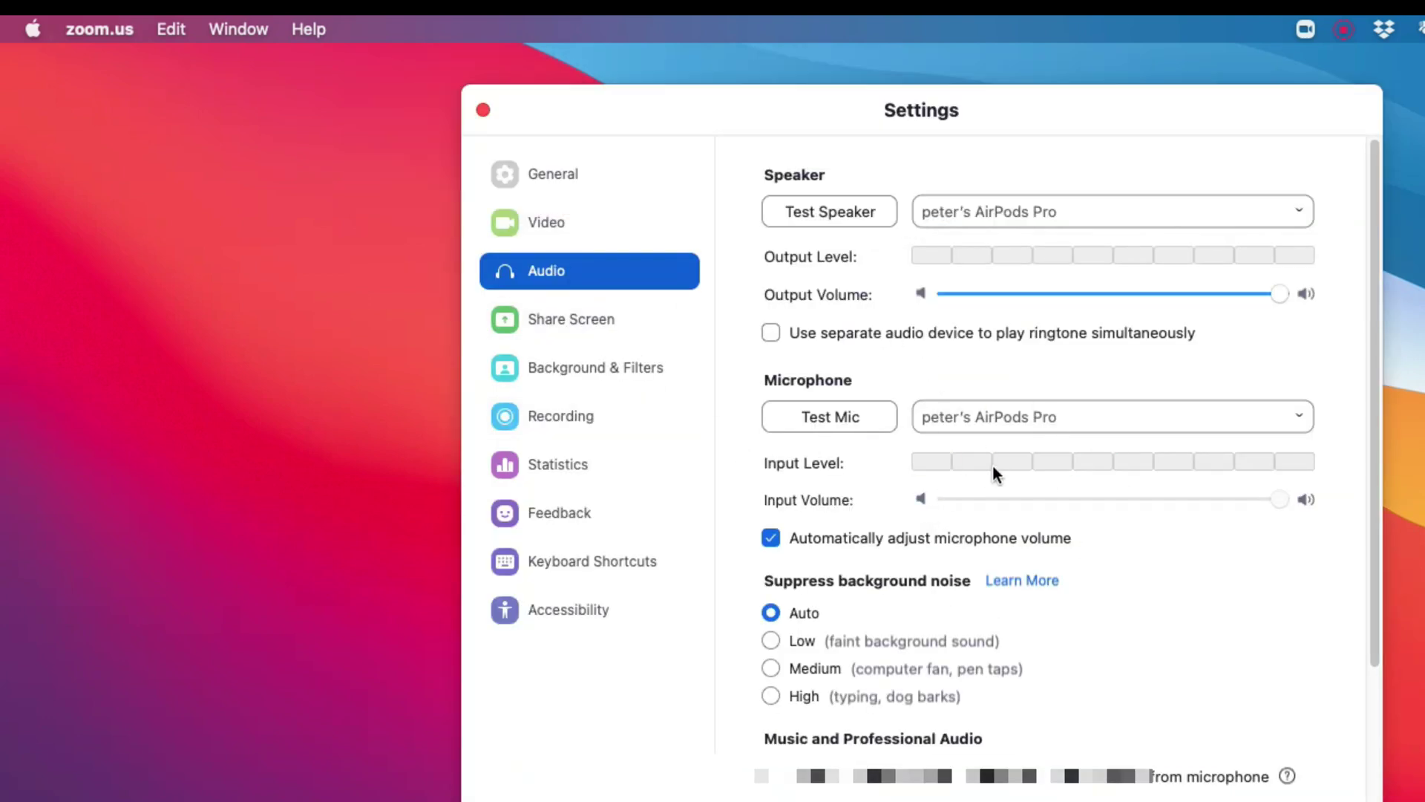
left_click(483, 110)
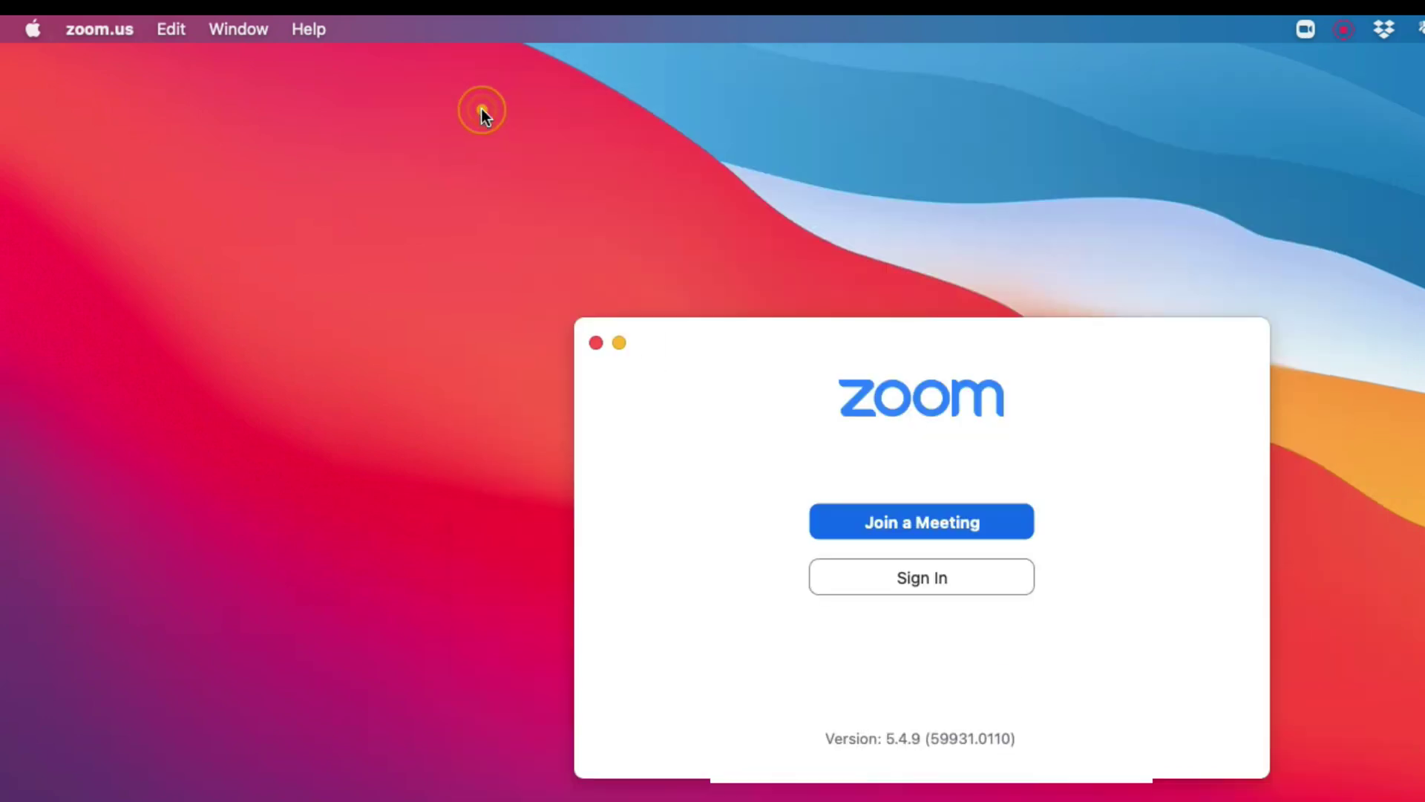